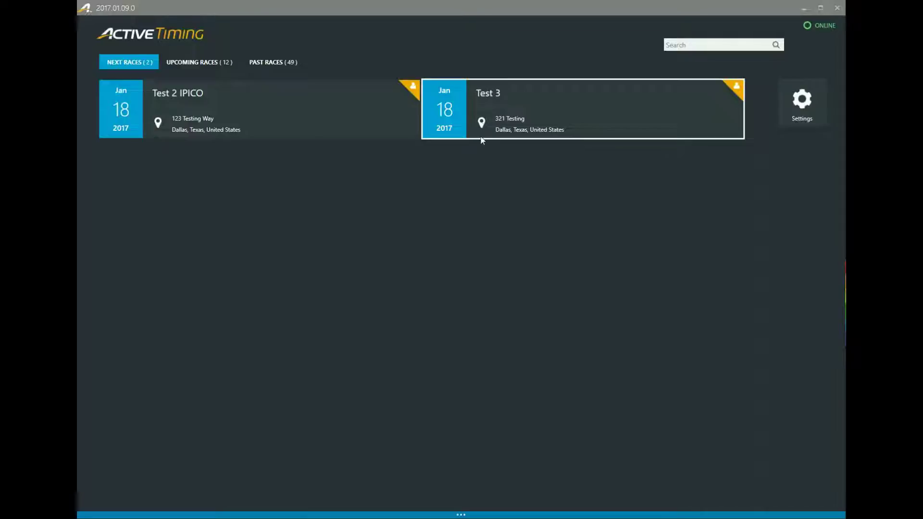
Open the participants of the Test 3 race and start importing participant data.
click(515, 113)
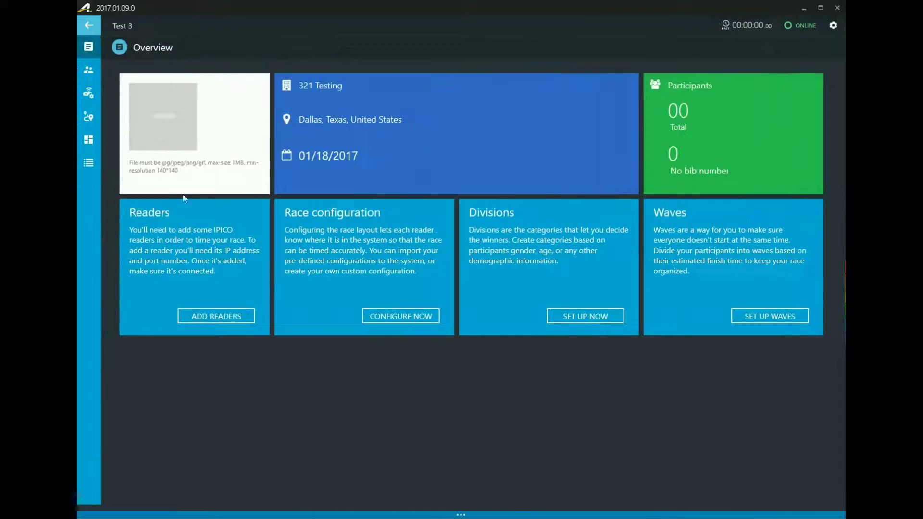
mouse_move(97, 69)
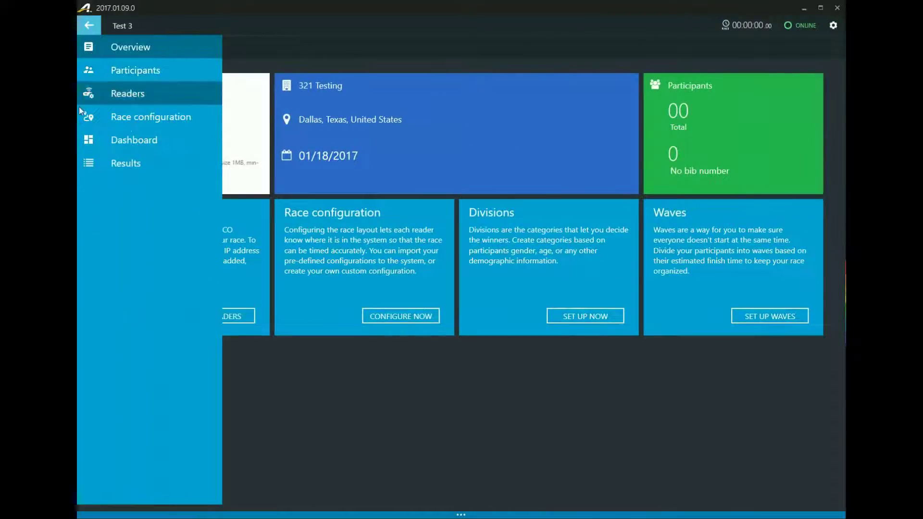
click(111, 70)
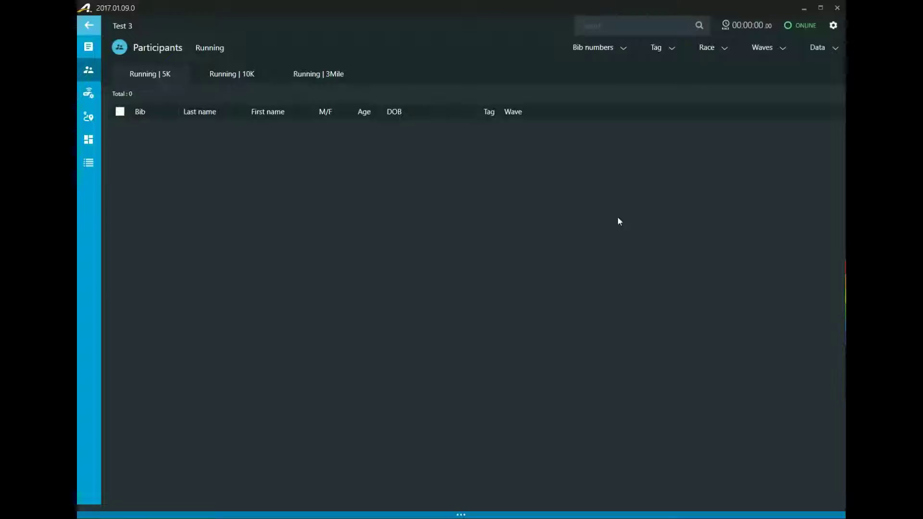
click(825, 49)
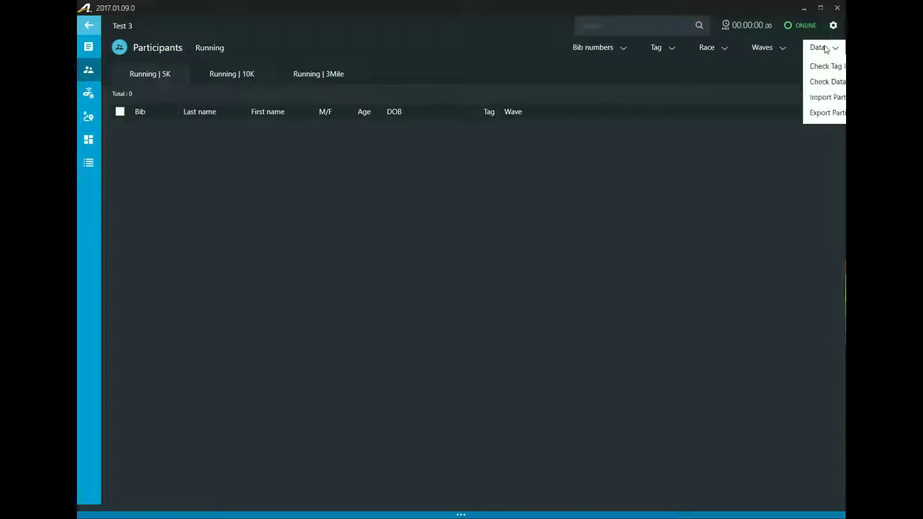
click(825, 98)
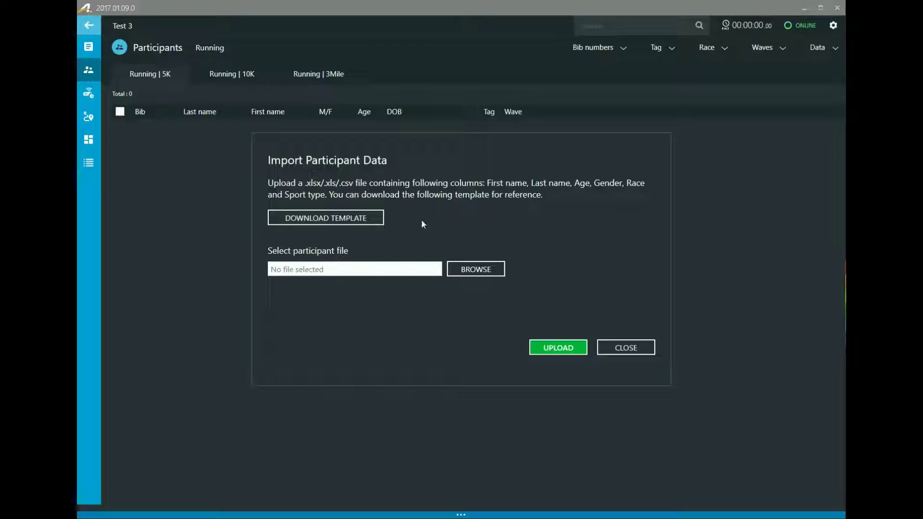
Open the template download, cancel saving it, and switch to ParticipantTemplate.xlsx in Excel.
click(327, 219)
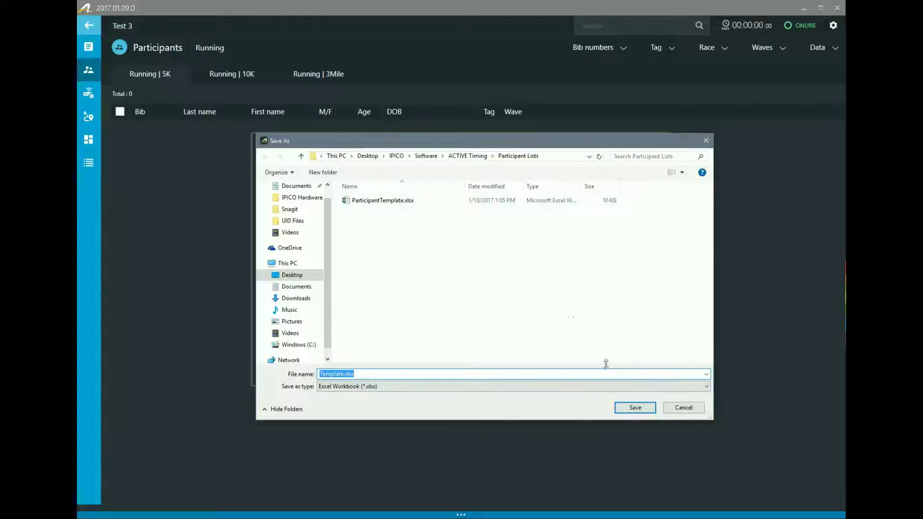
click(681, 407)
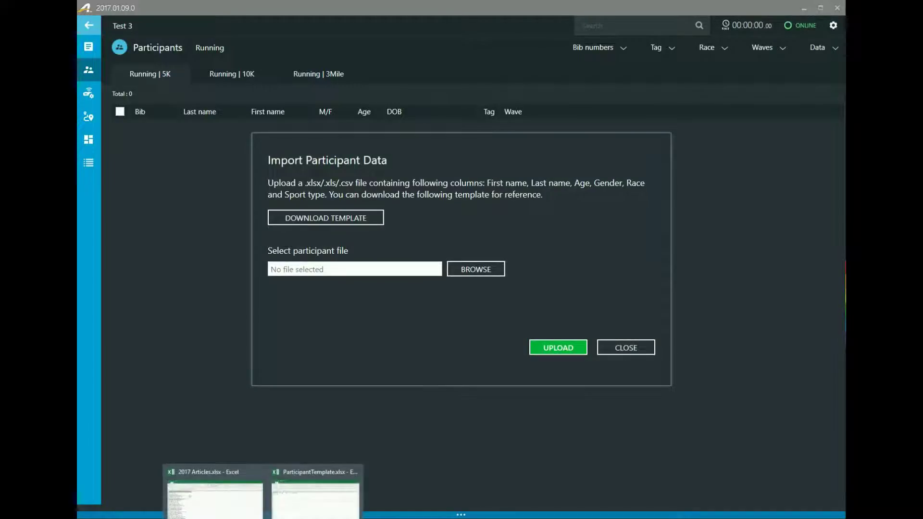
click(306, 468)
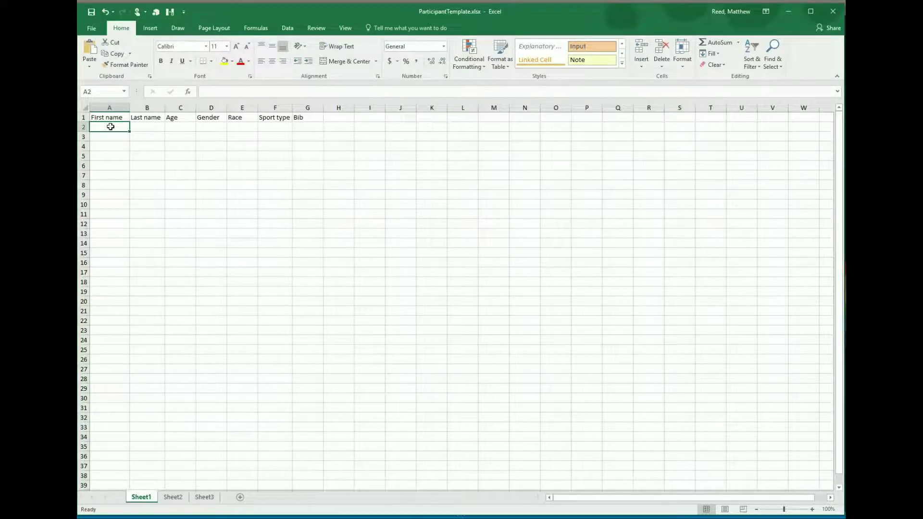
Enter the first participant's first name, last name, age 23 and gender M in row 2.
text(Johnm)
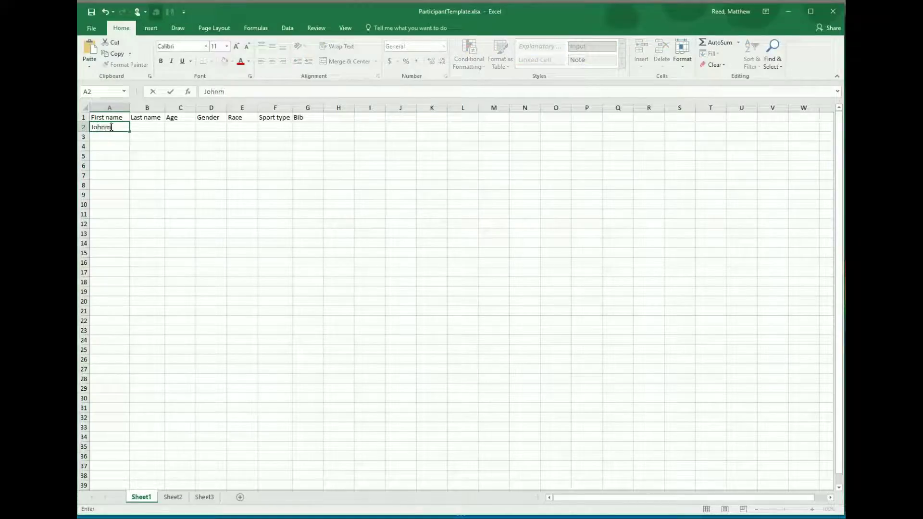
key(Tab)
text(Doe)
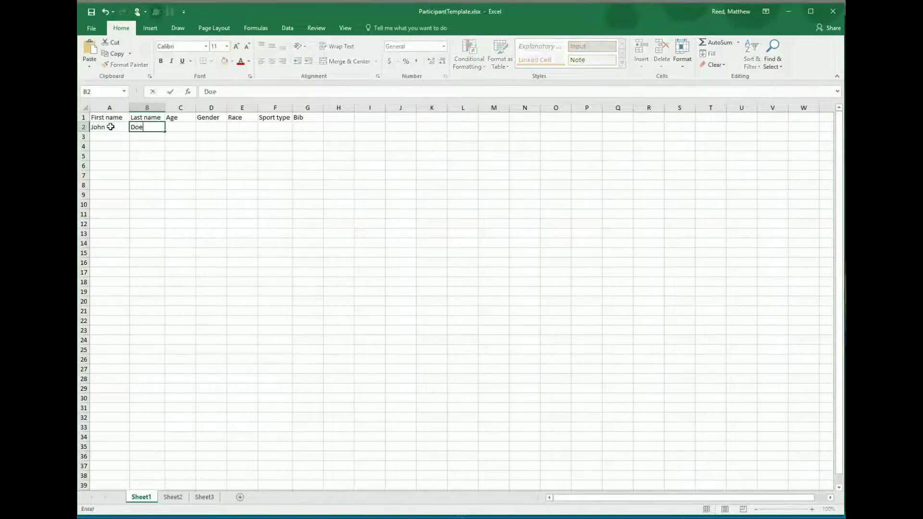
key(Tab)
text(2)
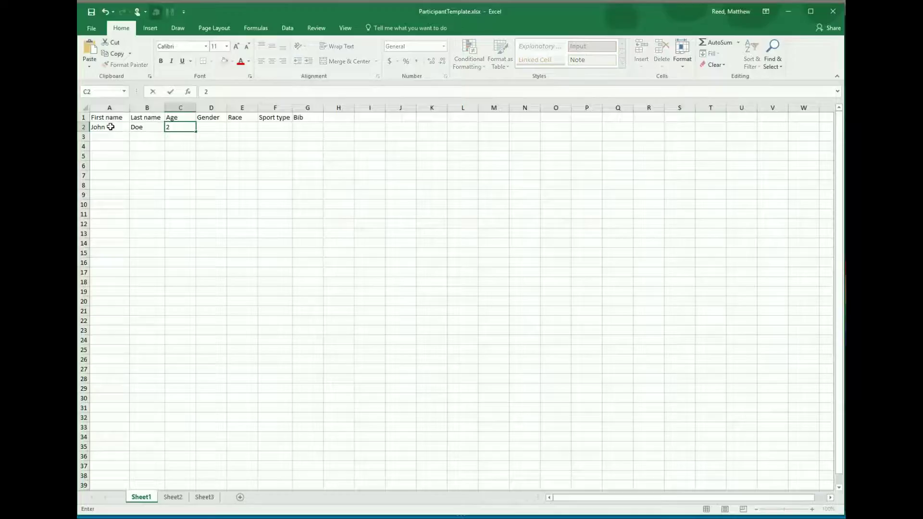
text(3)
key(Tab)
text(M)
key(Tab)
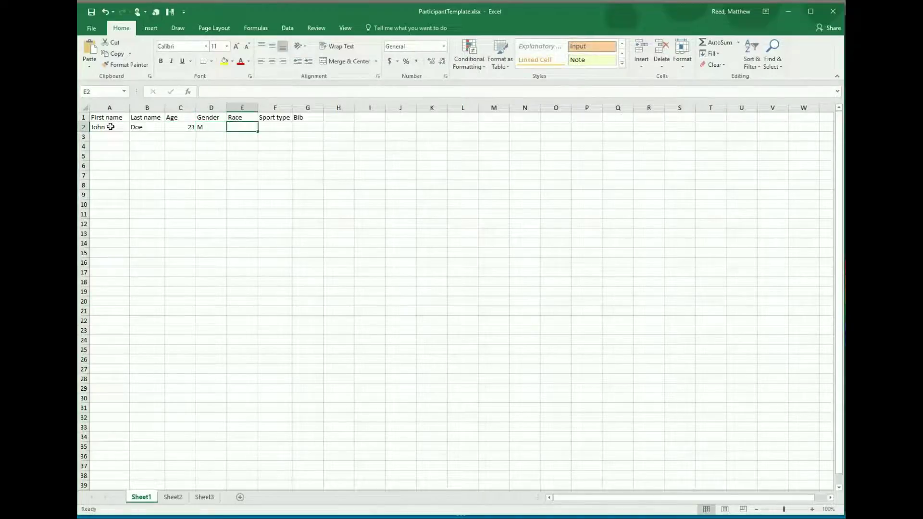
Check the race names in ACTIVE Timing, return to ParticipantTemplate.xlsx in Excel and enter 3 Mile as the race in E2.
key(BackSpace)
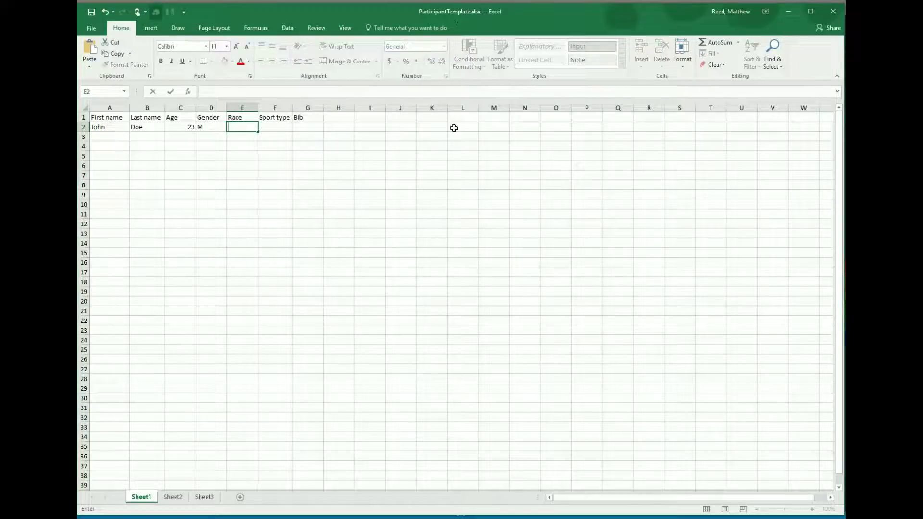
click(789, 11)
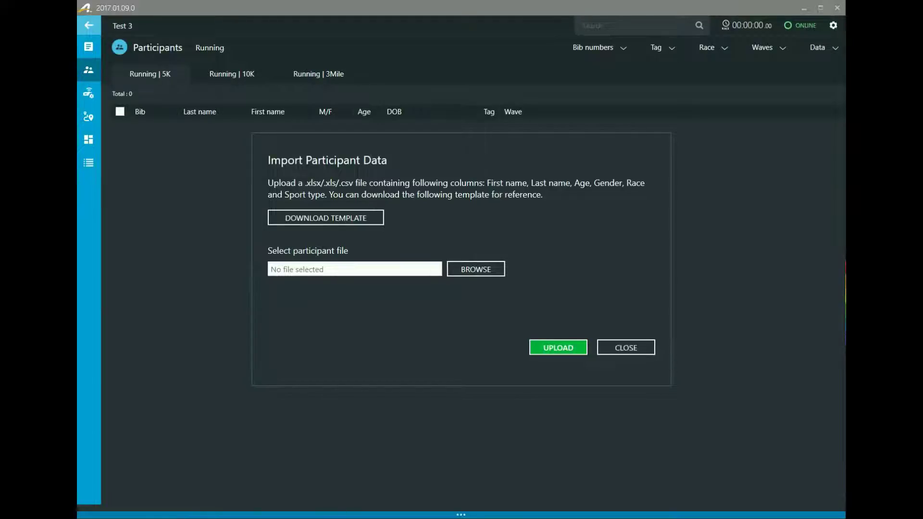
mouse_move(294, 513)
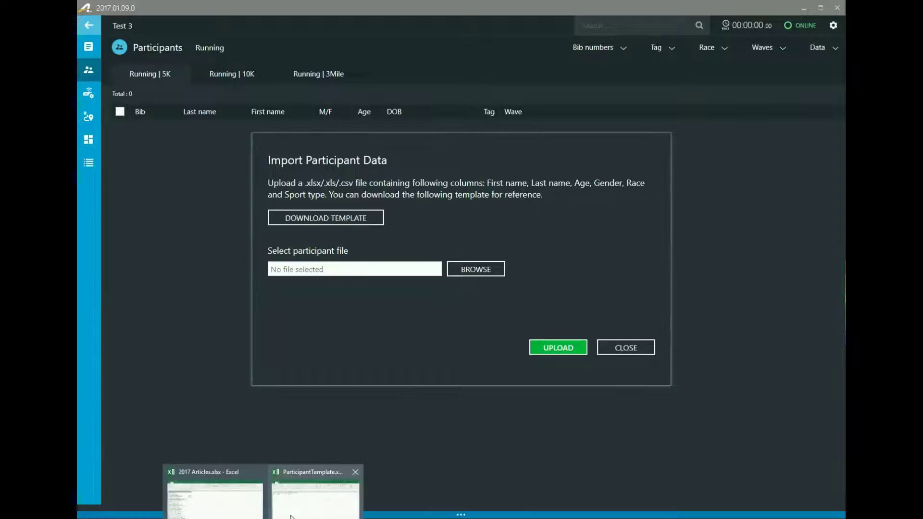
click(318, 473)
double_click(236, 126)
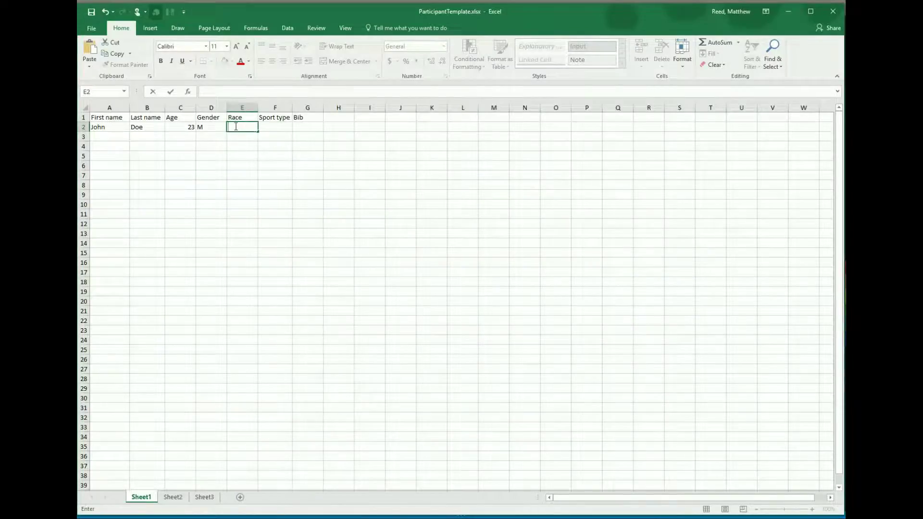
click(234, 128)
text(3 Mile)
key(Tab)
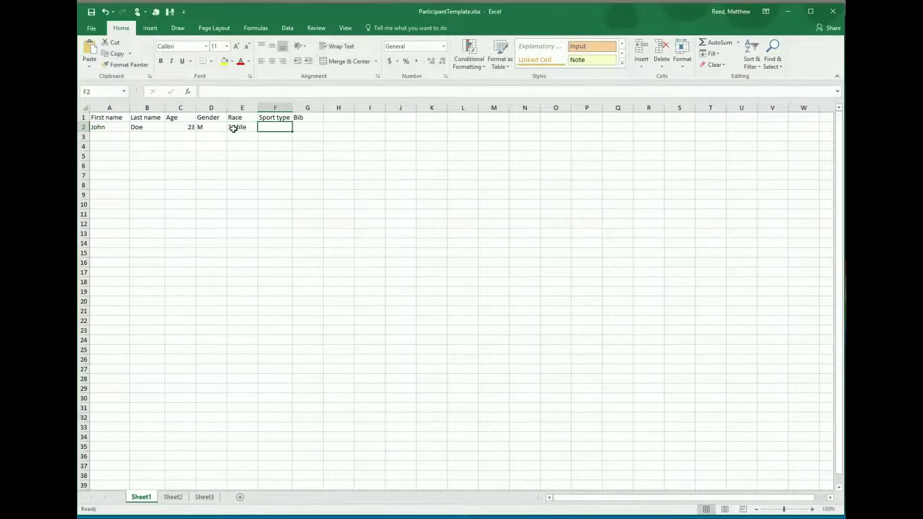
Recheck the race name's spelling in ACTIVE Timing, return to Excel and correct the race in E2 to 3Mile.
click(789, 11)
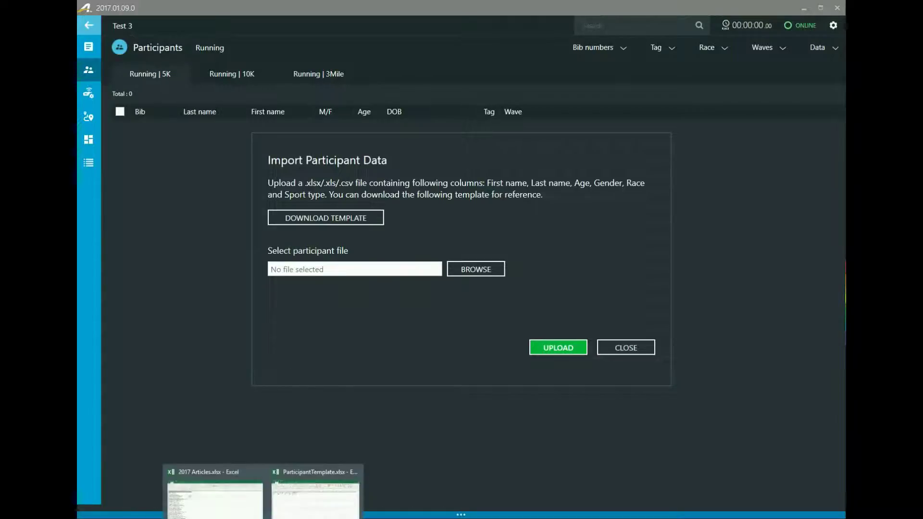
click(312, 471)
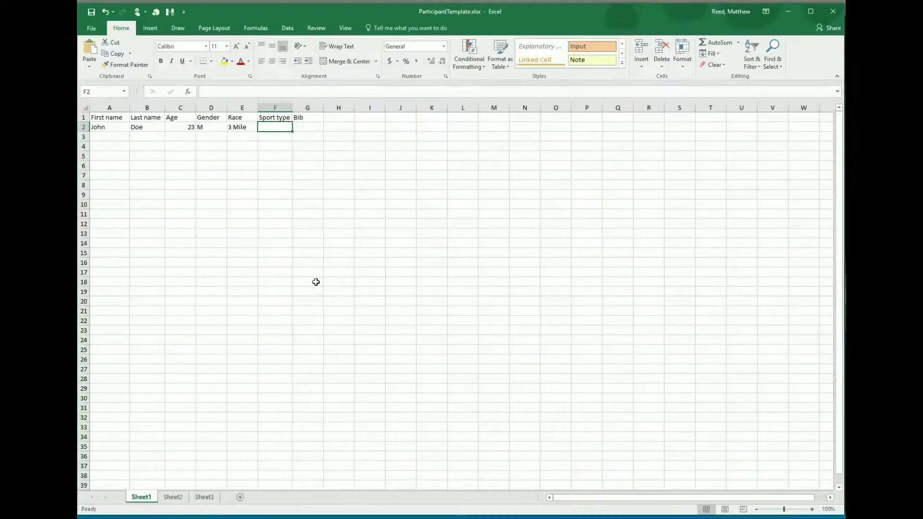
double_click(235, 128)
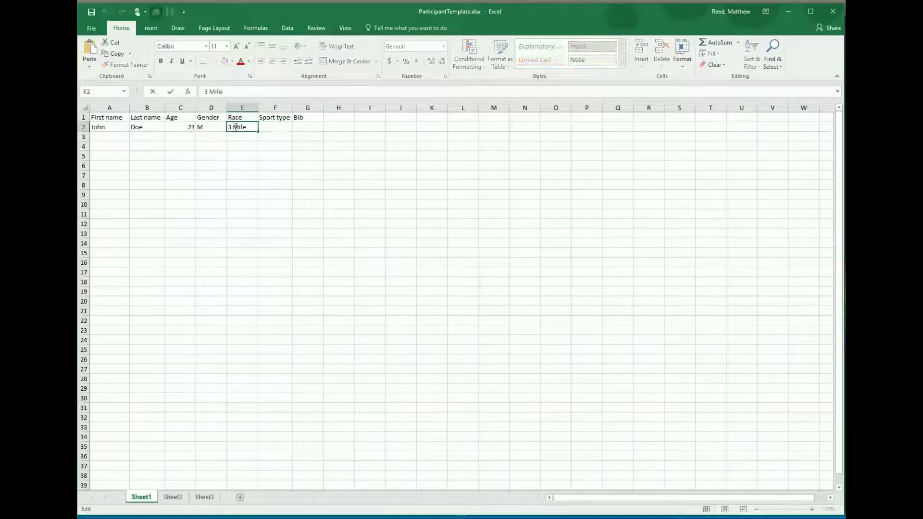
key(BackSpace)
Enter Running as the first participant's sport type in F2.
click(275, 128)
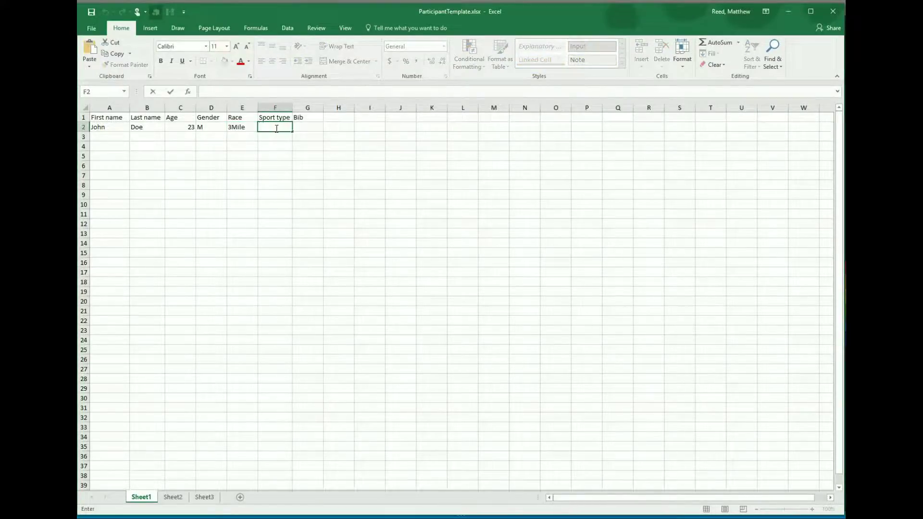
text(Running)
key(Tab)
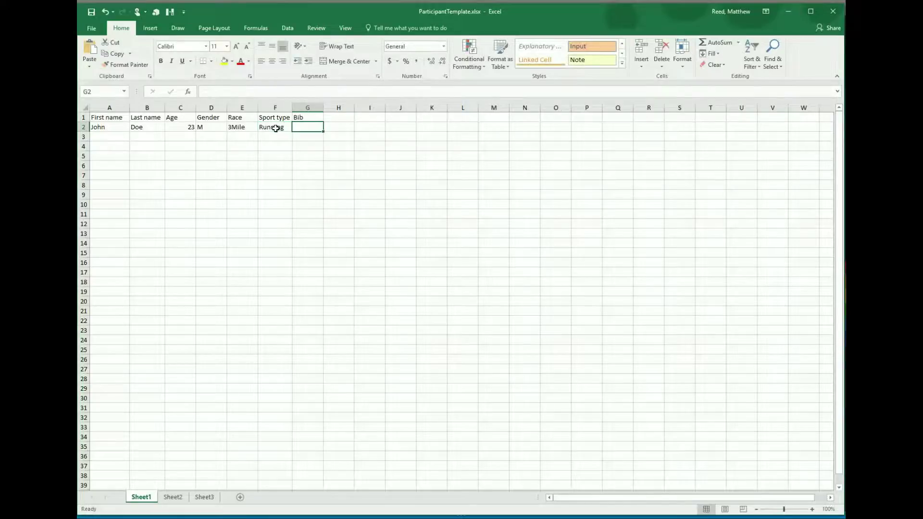
Enter the second participant's first name, last name, age 21 and gender F in row 3.
click(113, 136)
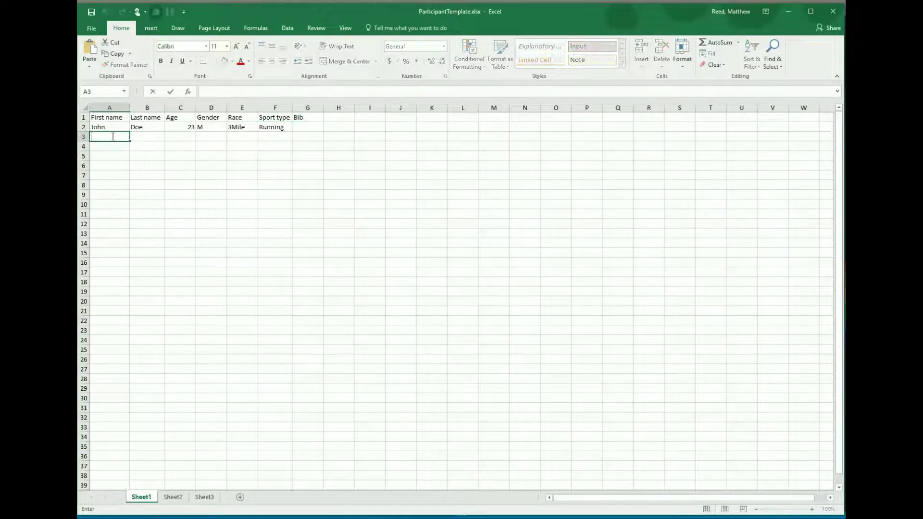
text(Jane)
key(Tab)
text(Doe)
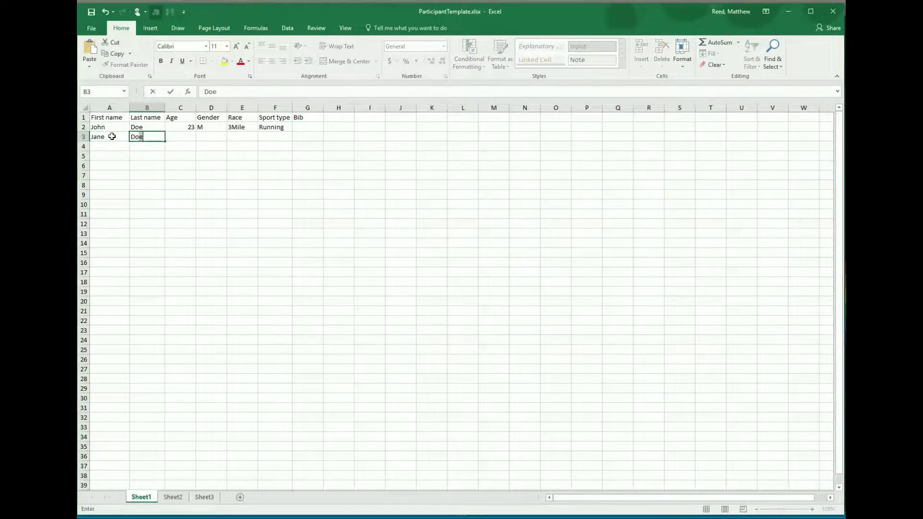
key(Tab)
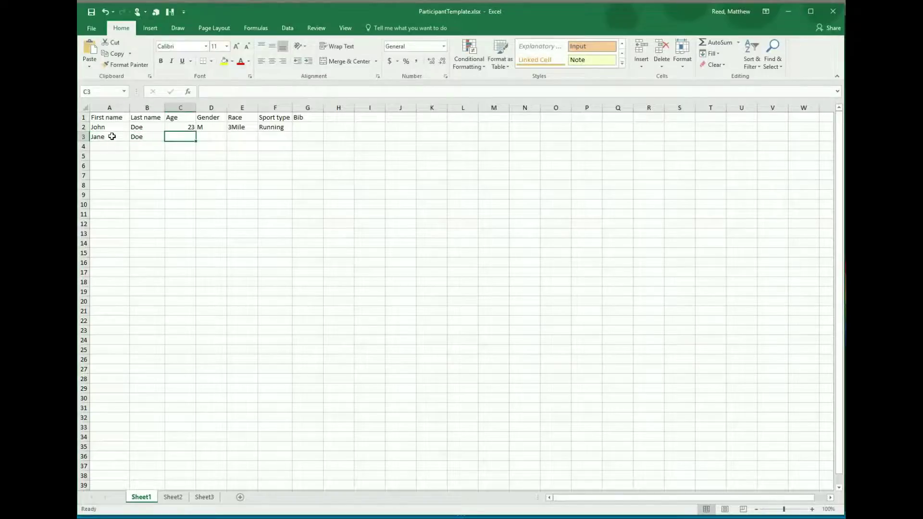
text(21)
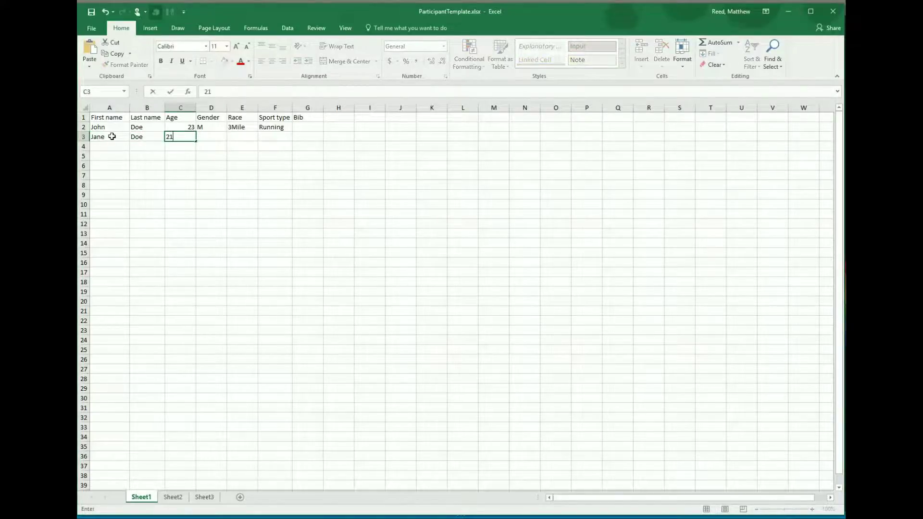
key(Tab)
text(F)
key(Tab)
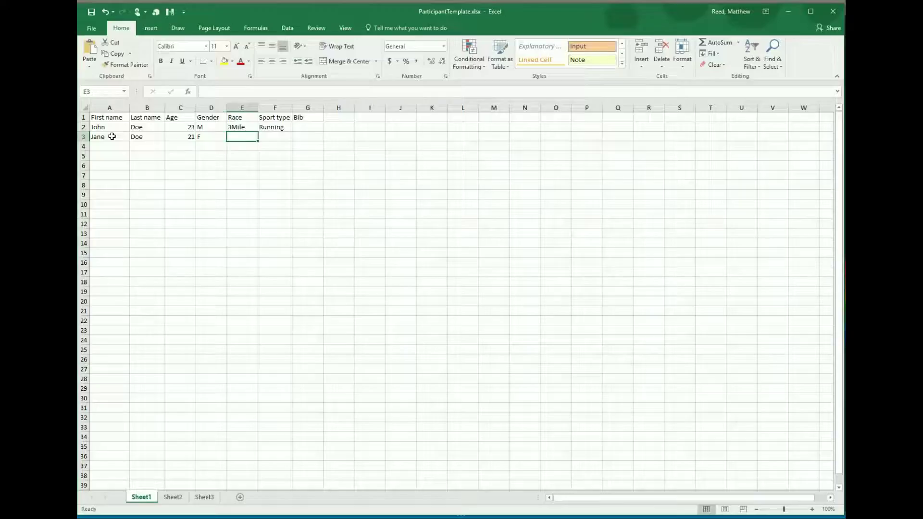
Enter 5K as the race and Running as the sport type for the second participant in row 3.
text(5)
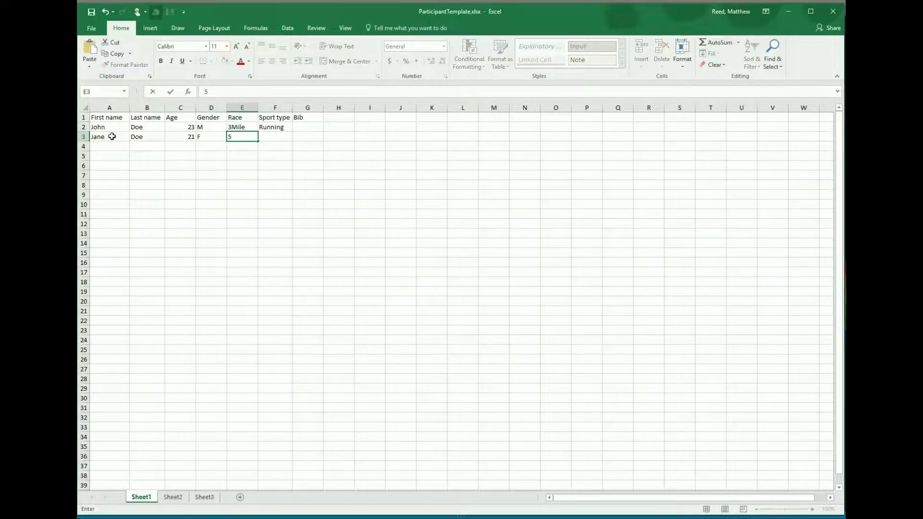
text(K)
key(Tab)
text(Running)
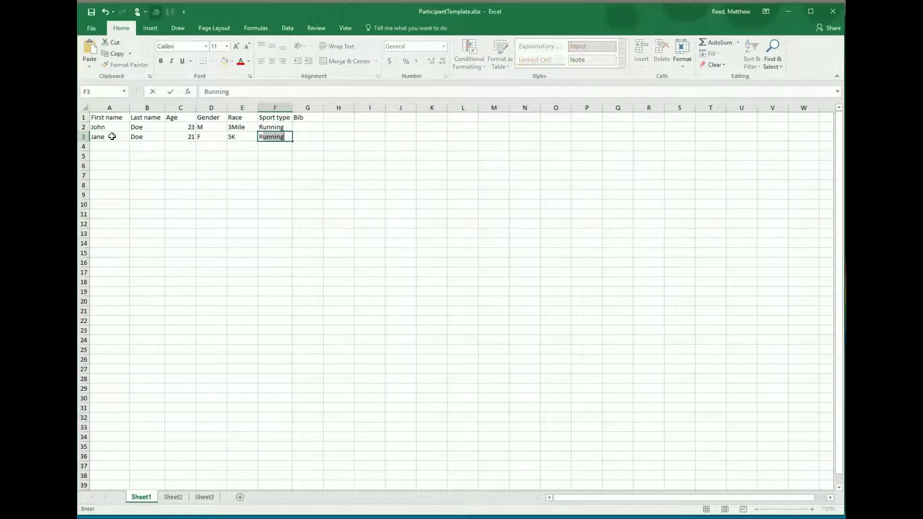
key(Tab)
key(Return)
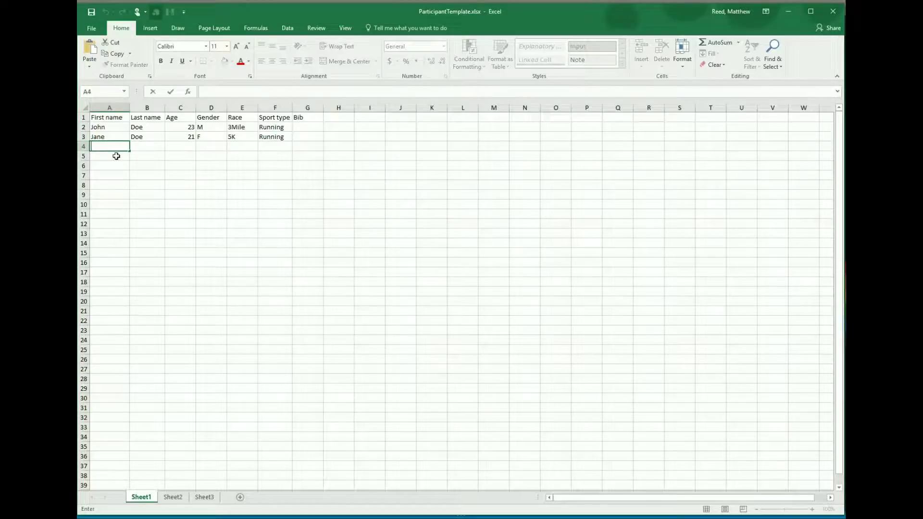
Enter the third participant's first name, last name, age 35 and gender M in row 4.
text(Mister)
key(Tab)
text(Fast)
key(Tab)
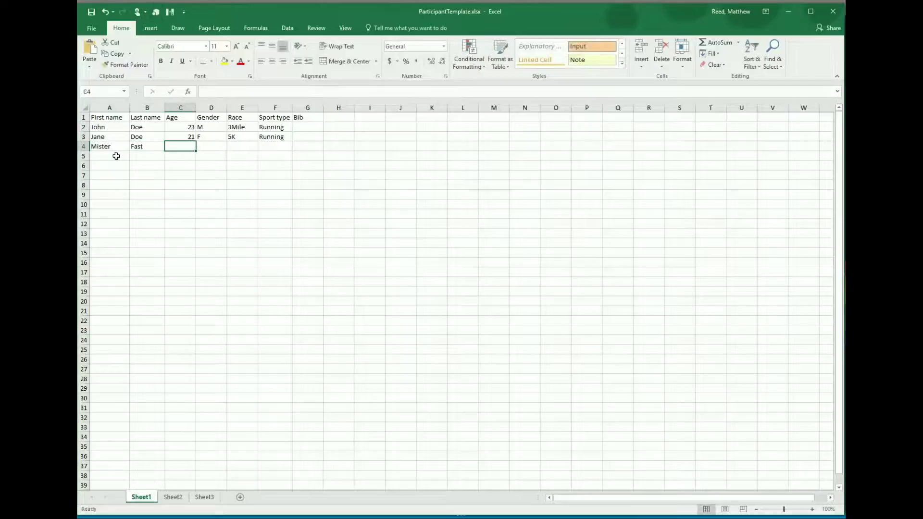
text(35)
key(Tab)
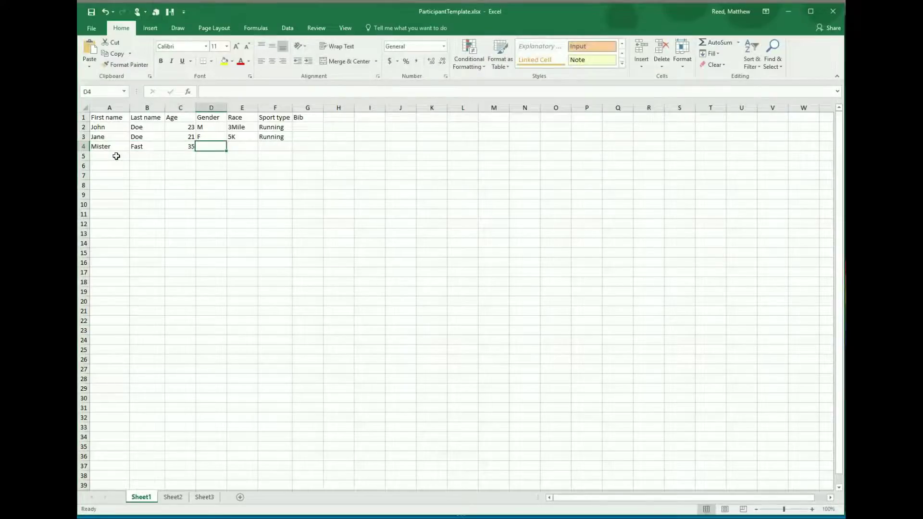
text(M)
key(Tab)
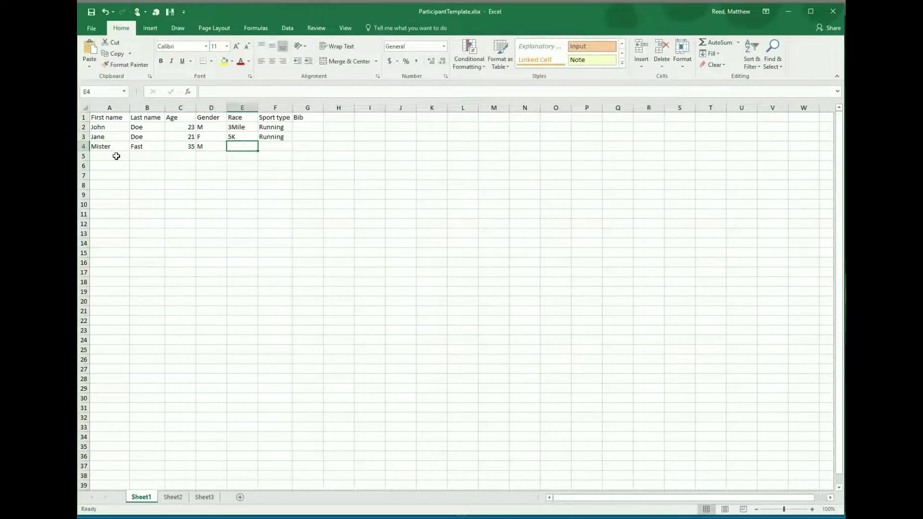
Enter 5K as the race and Running as the sport type for the third participant in row 4.
text(5K)
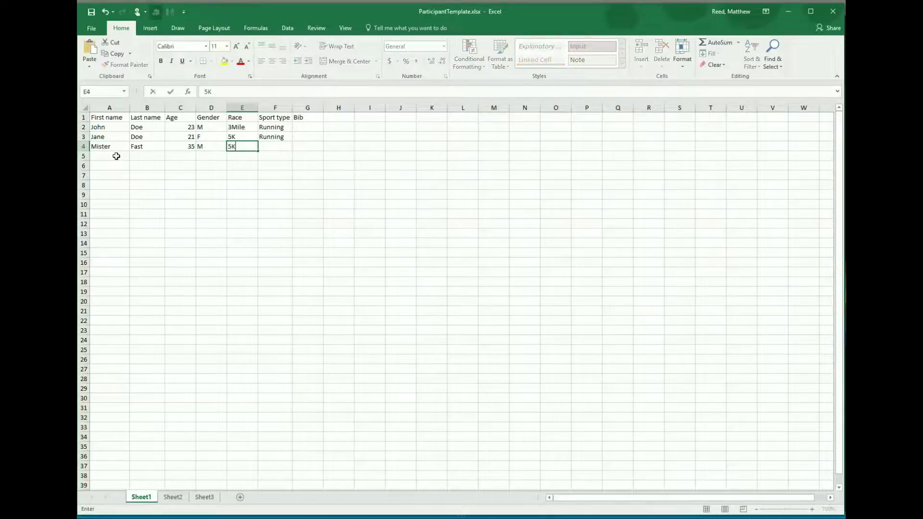
key(Tab)
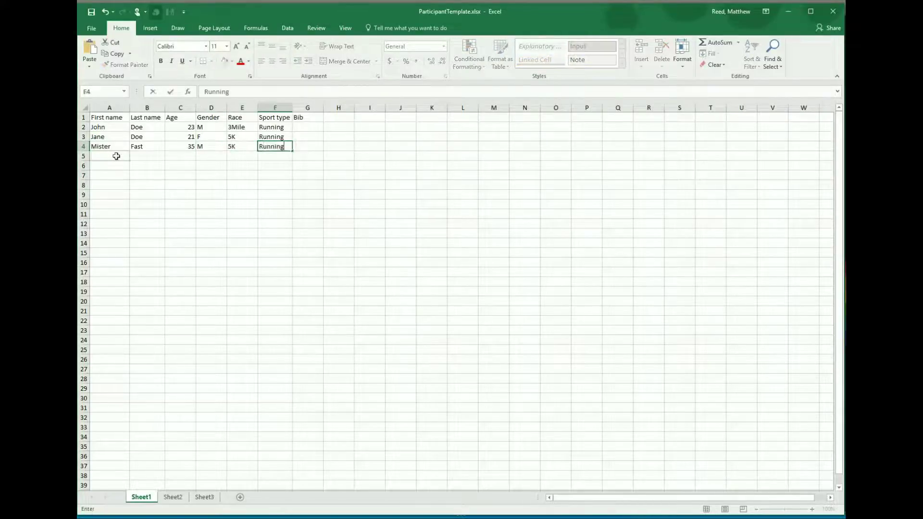
key(Tab)
key(Return)
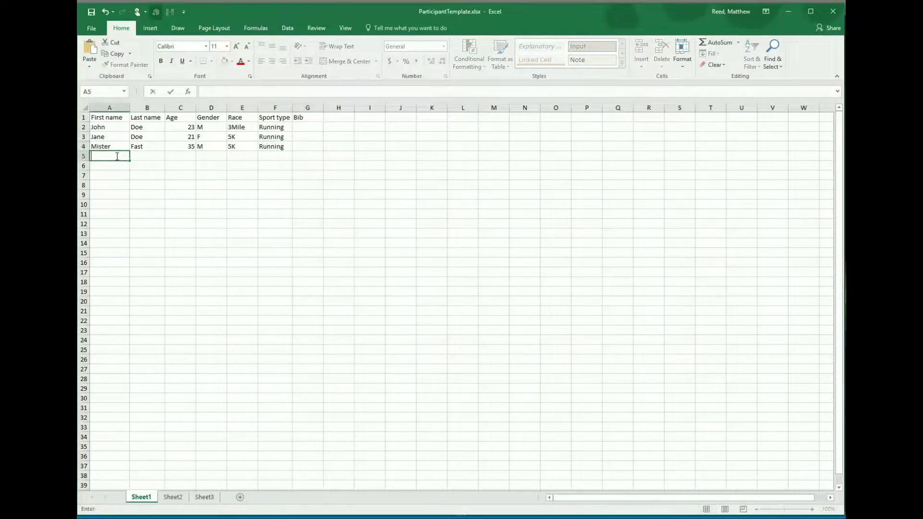
Enter the fourth participant's first name, last name, age 34 and gender F in row 5.
text(Miss)
key(Tab)
text(Fast)
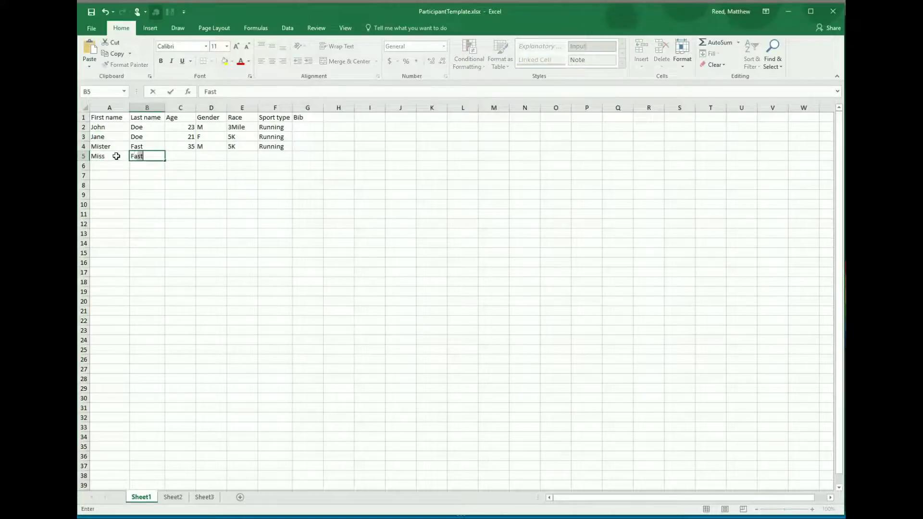
key(Tab)
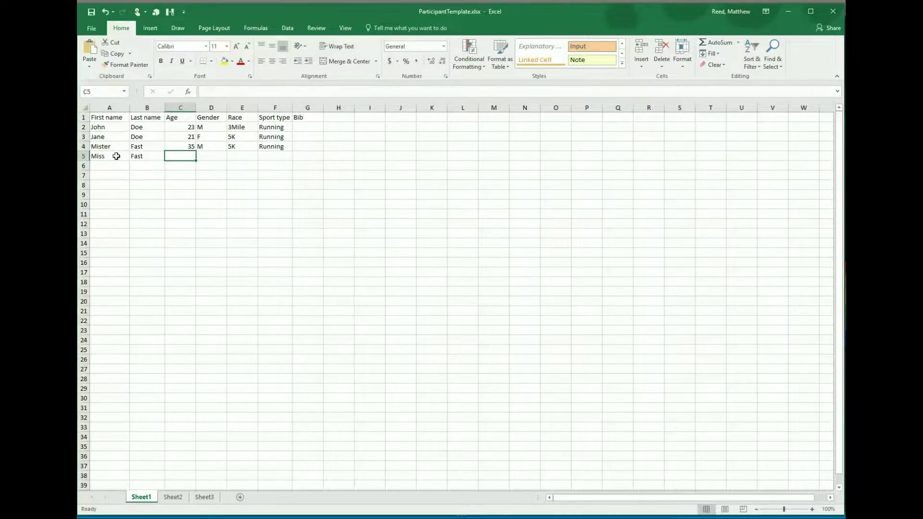
text(34)
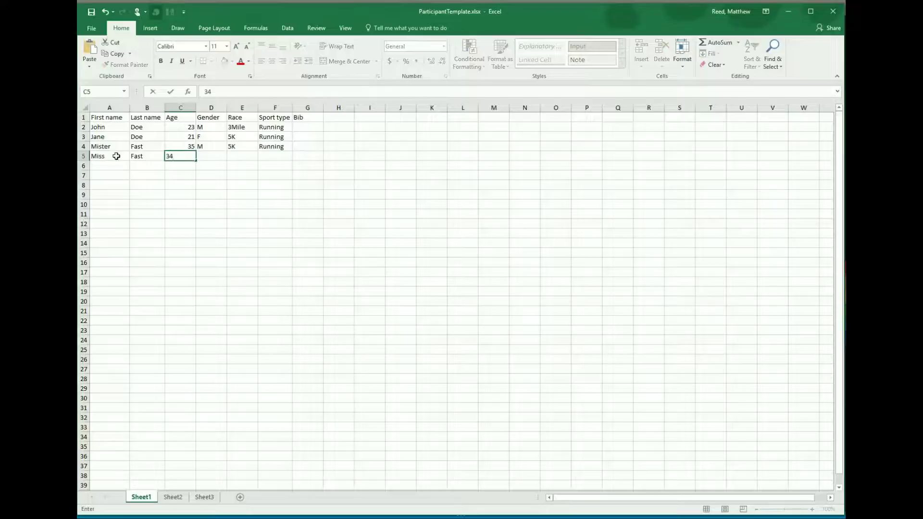
key(Tab)
text(F)
key(Tab)
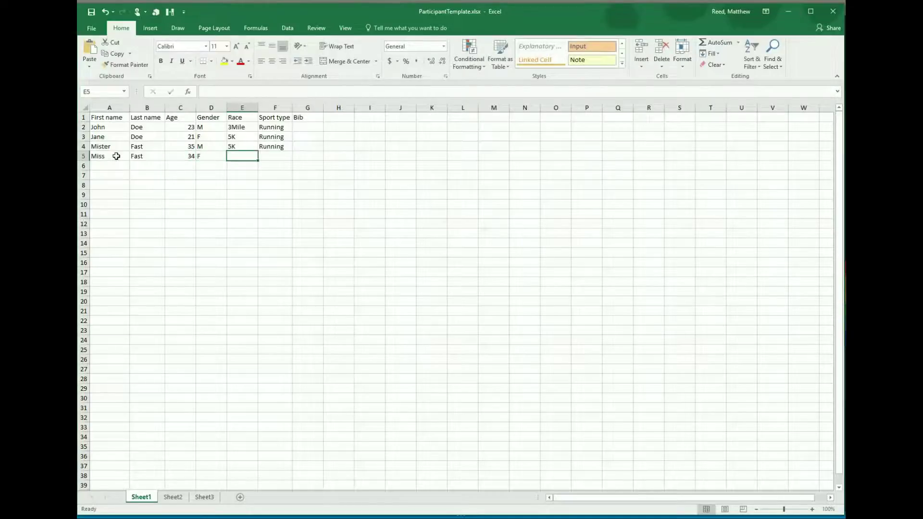
Enter 10K as the race and Running as the sport type for the fourth participant in row 5.
text(10)
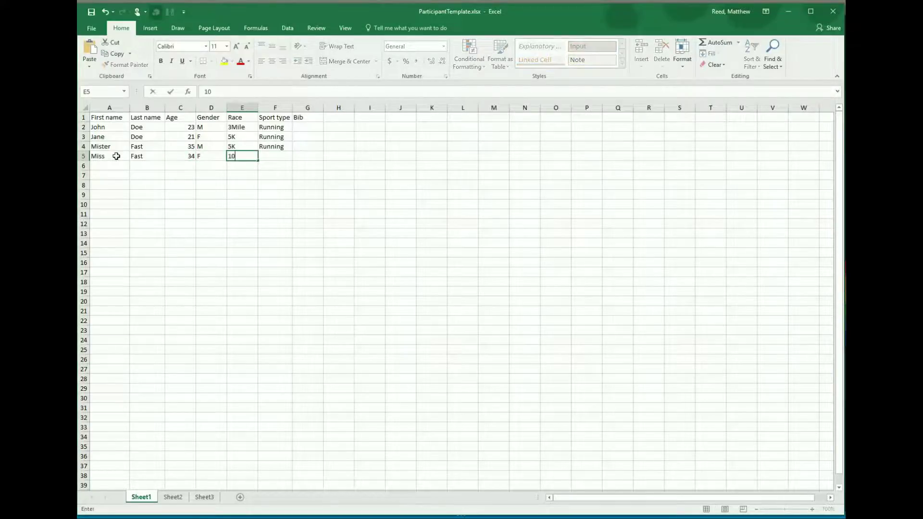
text(K)
key(Tab)
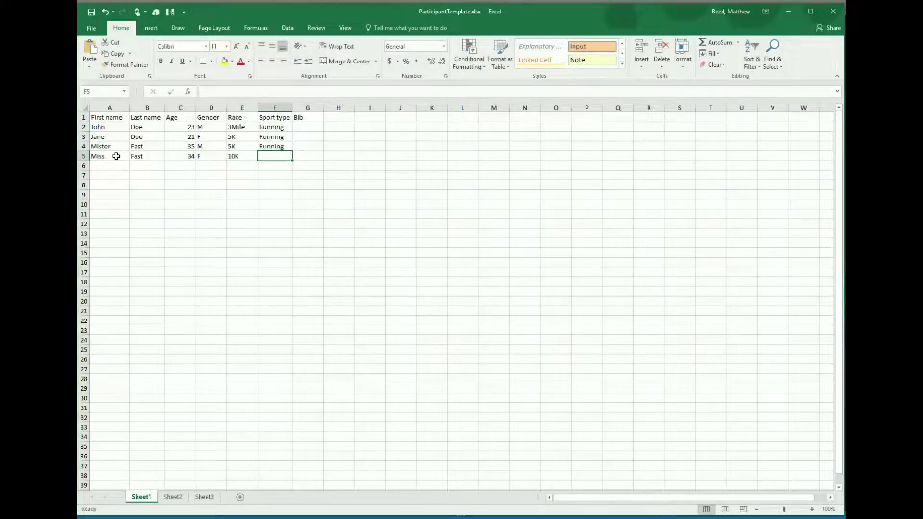
text(Running)
key(Tab)
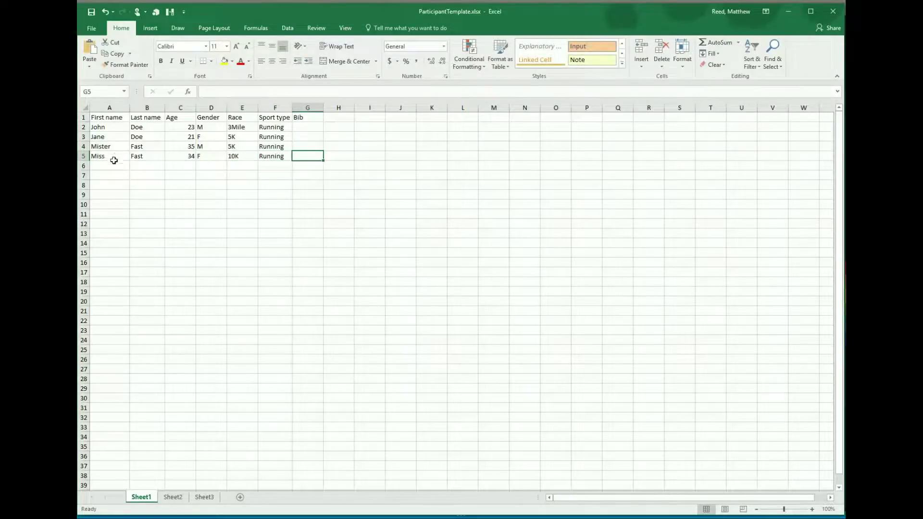
Enter the fifth participant's first name, last name, age 50 and gender M in row 6.
click(111, 167)
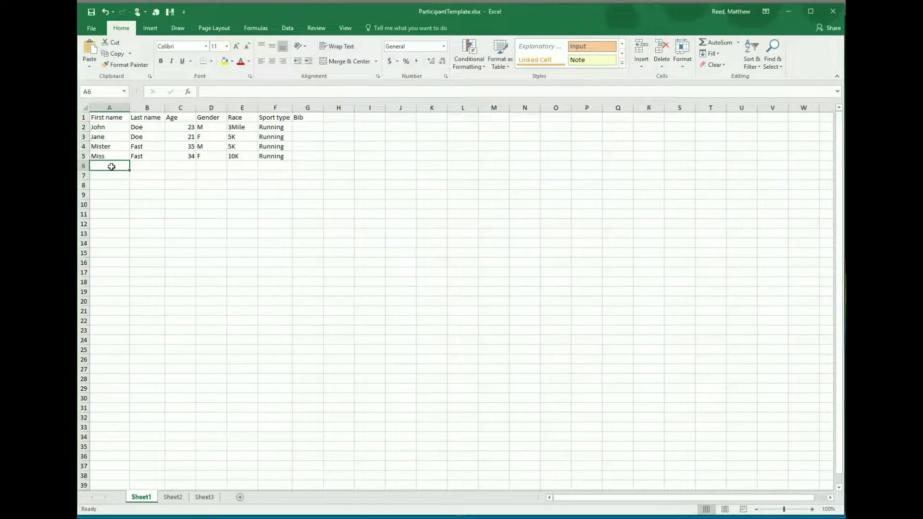
text(Fast)
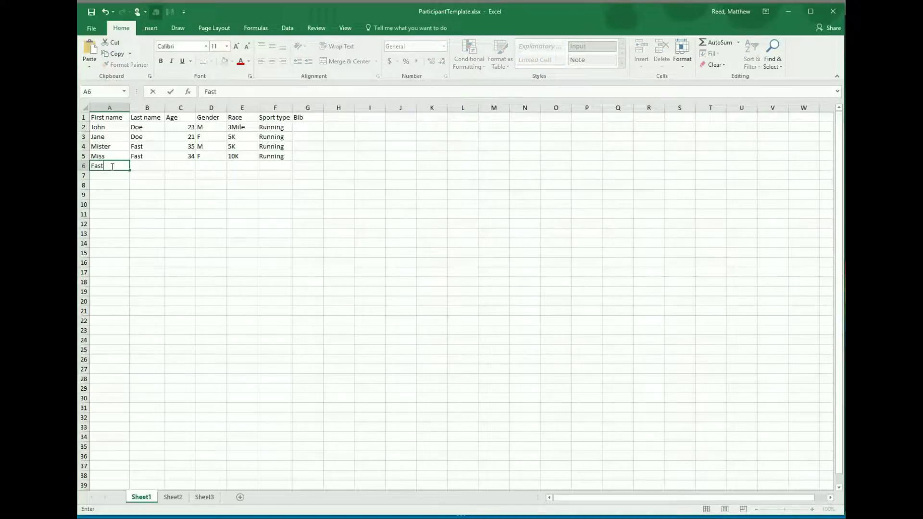
key(Tab)
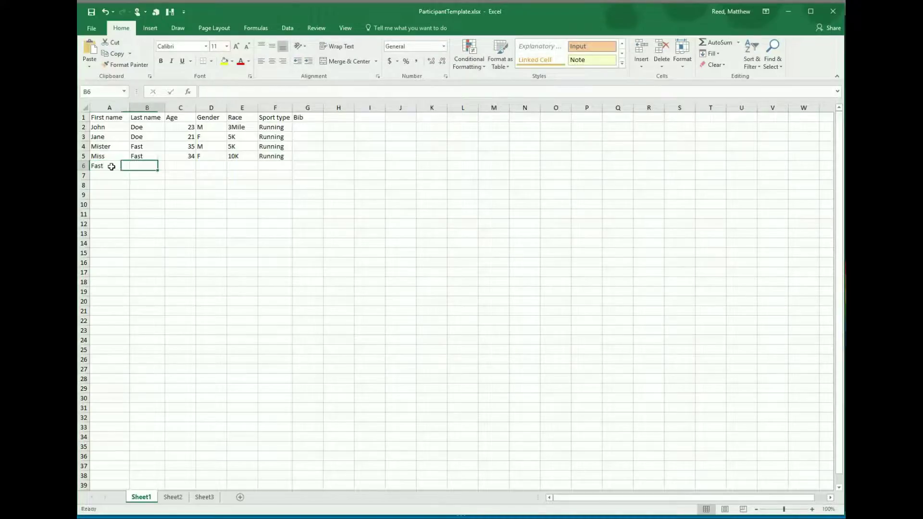
text(Runner)
key(Tab)
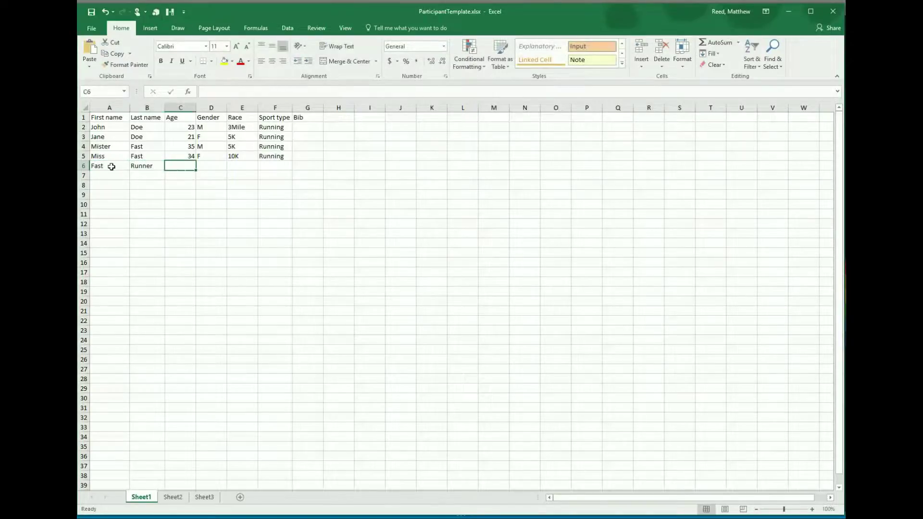
text(50)
key(Tab)
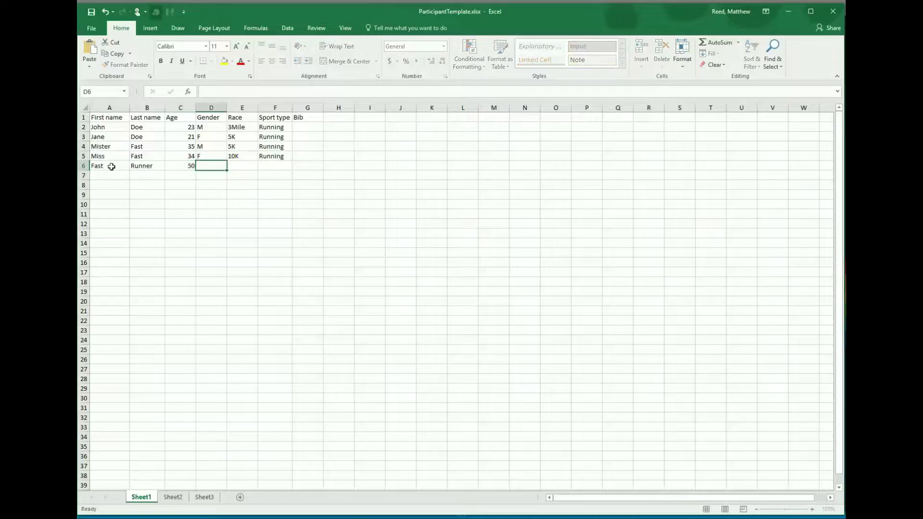
text(M)
key(Tab)
Enter 3Mile as the race and Running as the sport type for the fifth participant in row 6.
text(3)
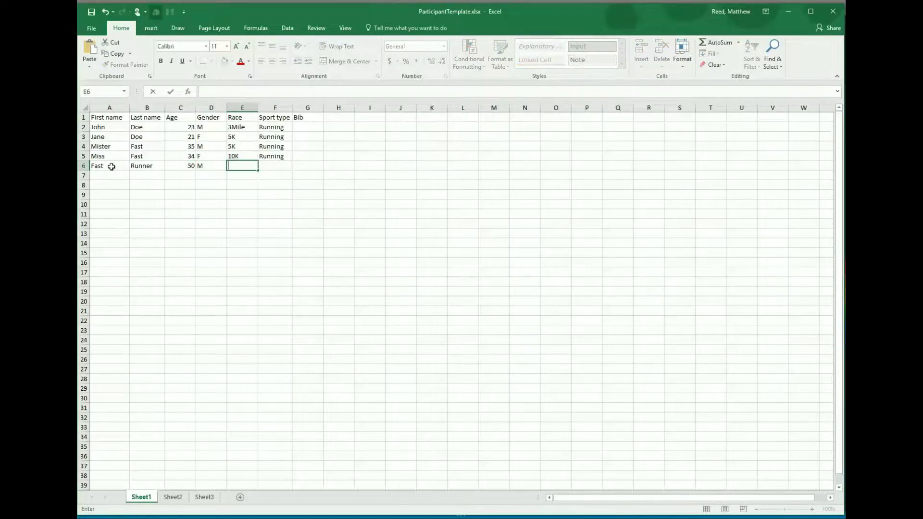
text(Mile)
key(Tab)
text(R)
key(Tab)
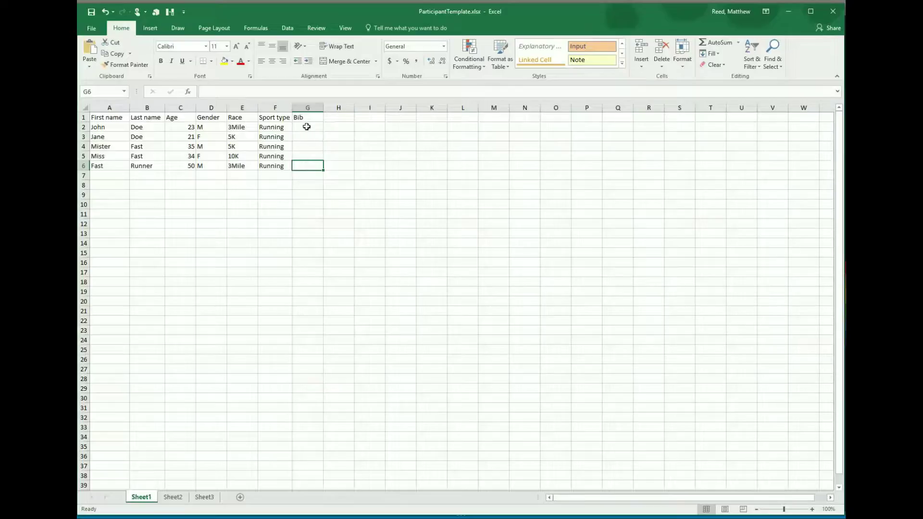
Assign bib 1 to the participant in row 6 and bib 5 to the participant in row 5.
text(1)
double_click(307, 155)
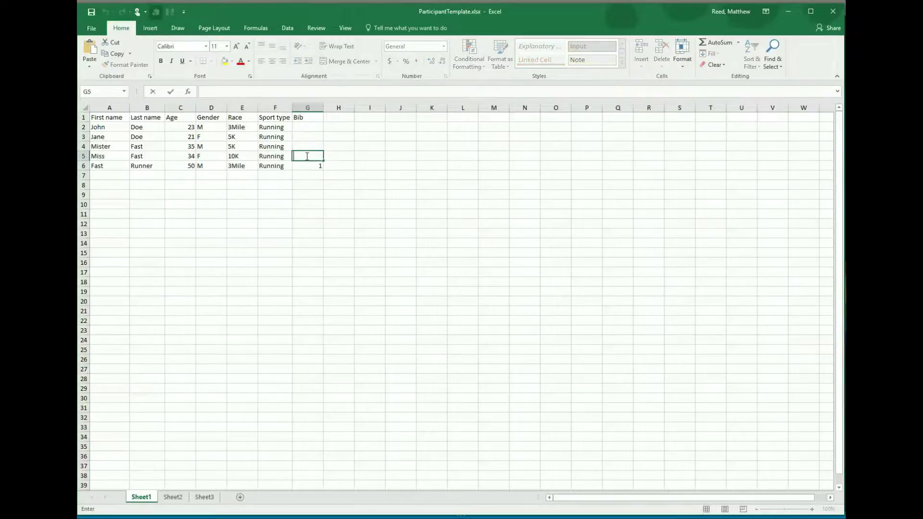
text(5)
click(296, 153)
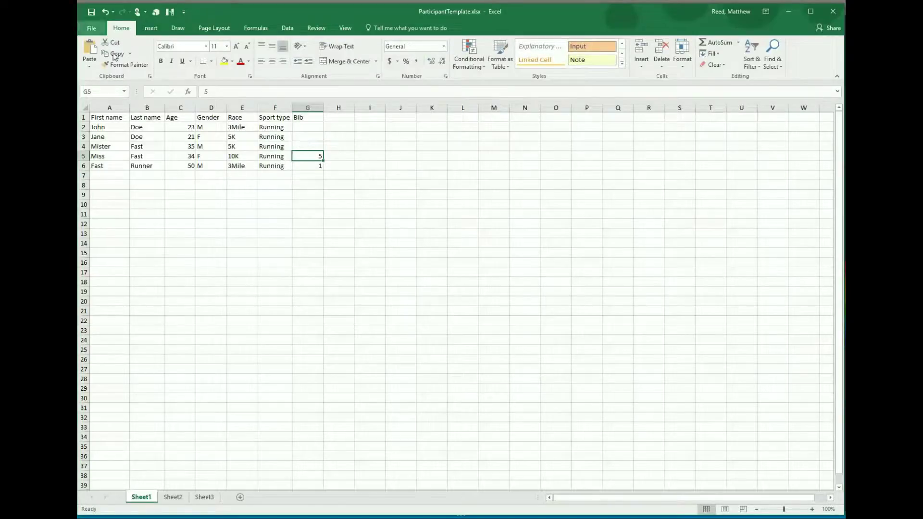
Save the workbook as a new Excel file named TestList in the Participant Lists folder.
click(91, 28)
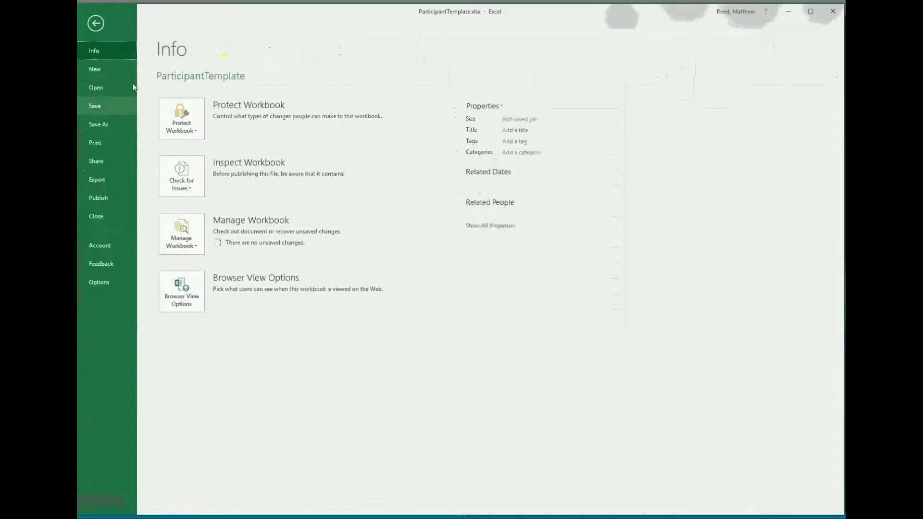
click(109, 123)
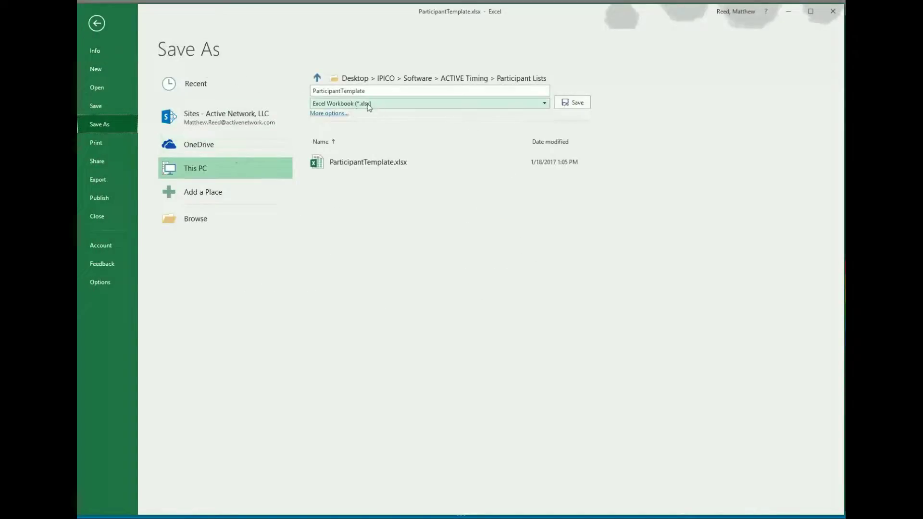
double_click(341, 91)
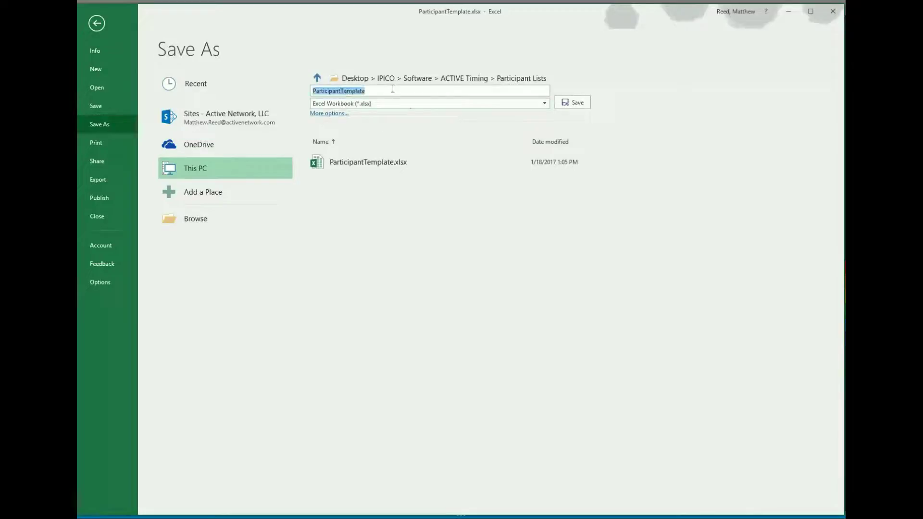
click(342, 90)
key(BackSpace)
key(BackSpace)
key(BackSpace)
key(BackSpace)
key(BackSpace)
key(BackSpace)
key(BackSpace)
key(BackSpace)
key(BackSpace)
key(BackSpace)
key(BackSpace)
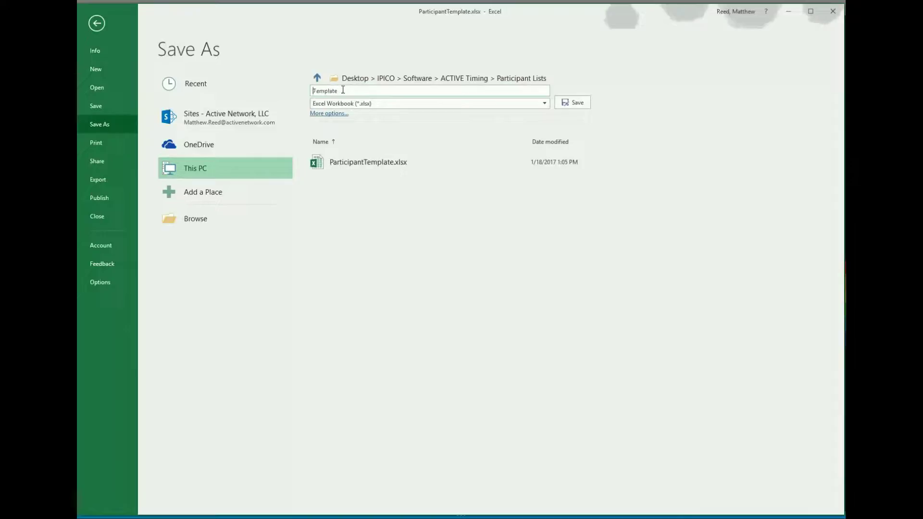
text(Test)
key(Delete)
key(Delete)
key(Delete)
key(Delete)
key(Delete)
key(Delete)
key(Delete)
key(Delete)
text(List)
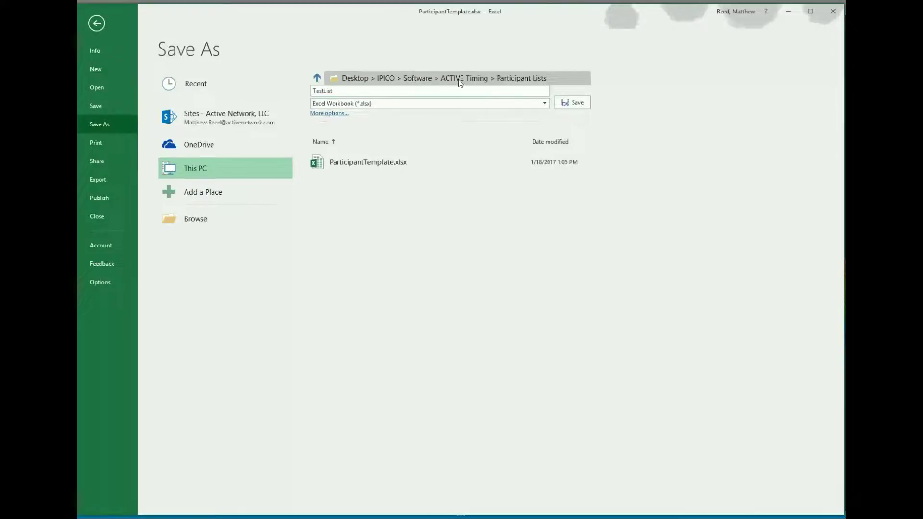
click(585, 102)
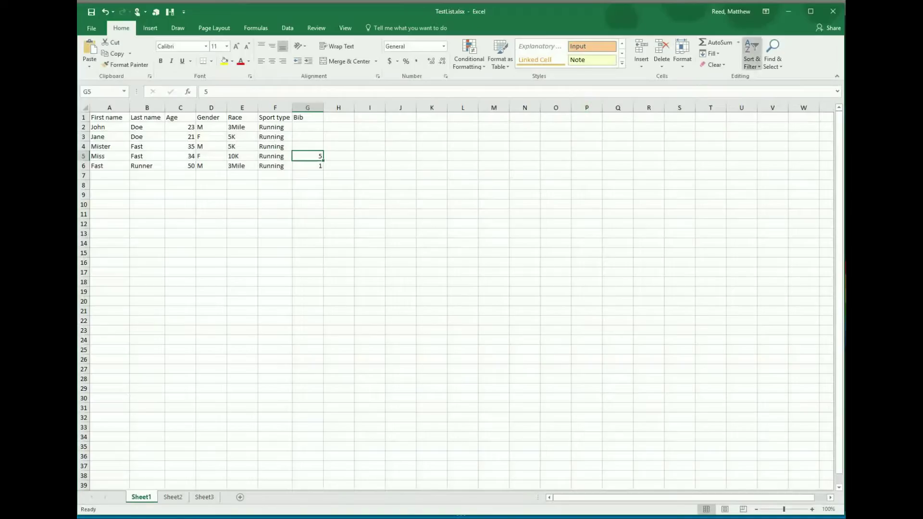
Switch to ACTIVE Timing and try to upload TestList.xlsx as the participant file.
click(787, 13)
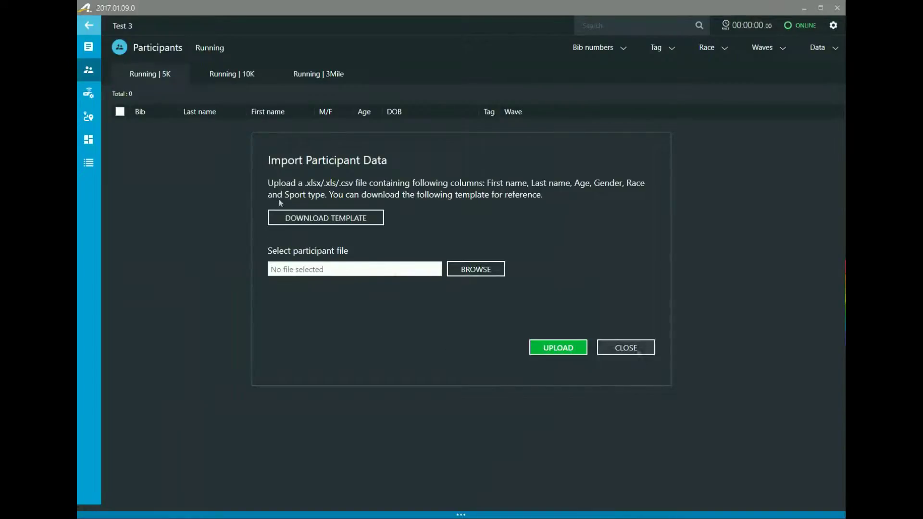
click(480, 268)
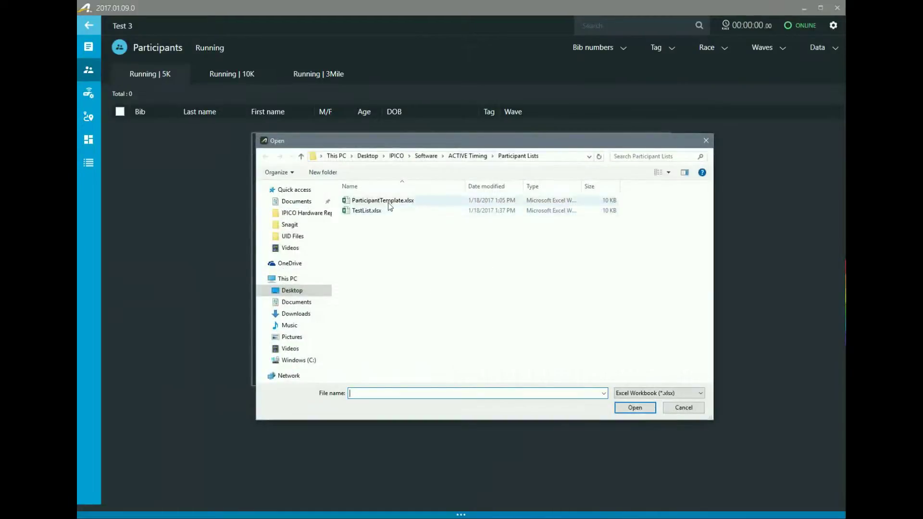
click(371, 212)
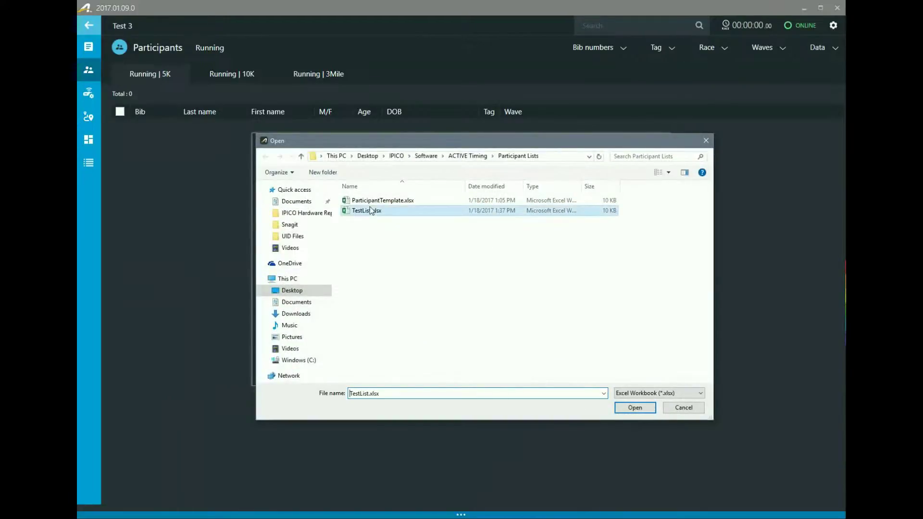
click(635, 408)
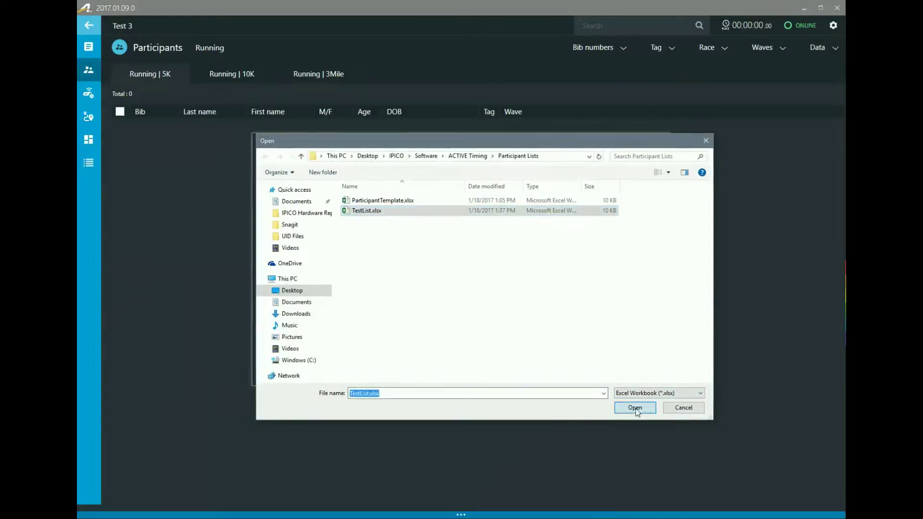
click(556, 348)
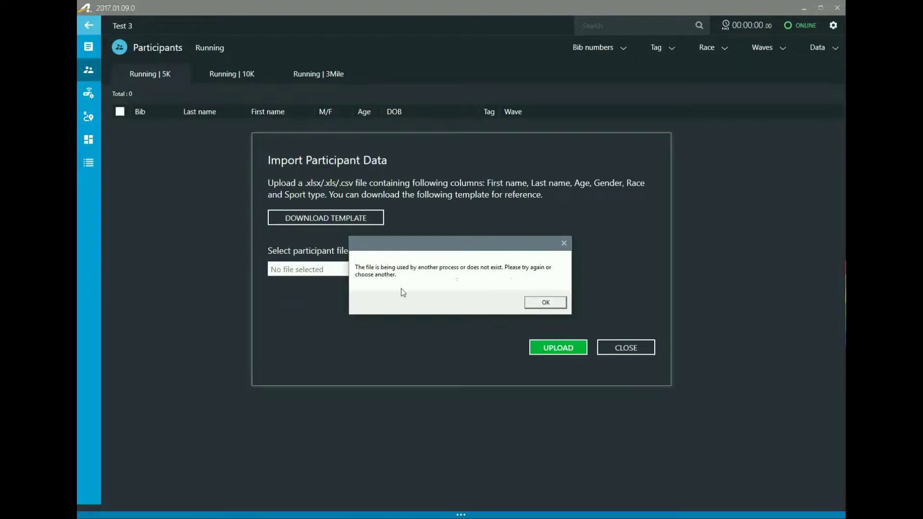
click(539, 303)
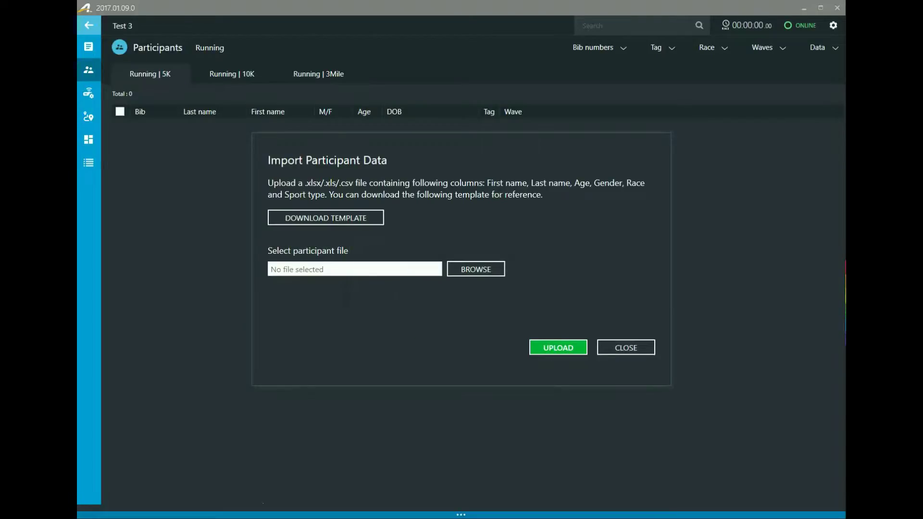
Close the TestList.xlsx workbook in Excel and import that file as participant data in ACTIVE Timing, accepting the preview.
click(306, 485)
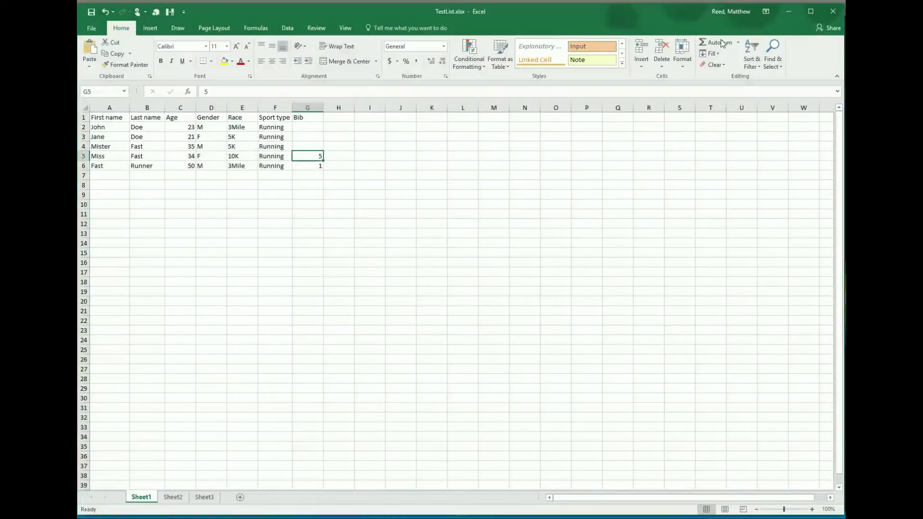
click(833, 11)
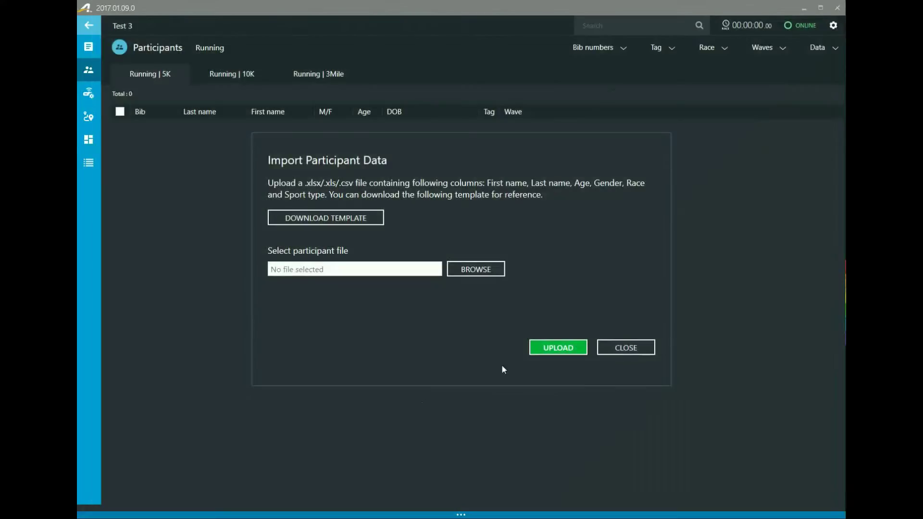
click(476, 269)
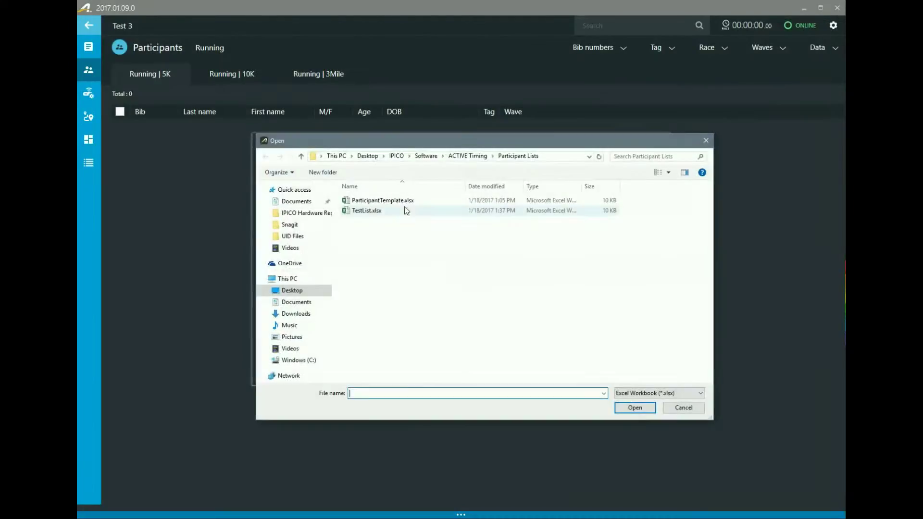
click(366, 211)
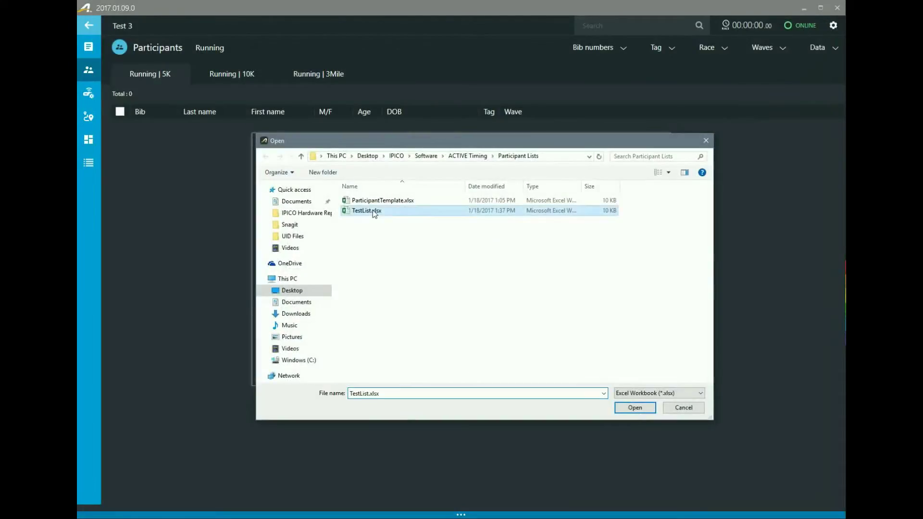
click(636, 408)
click(561, 348)
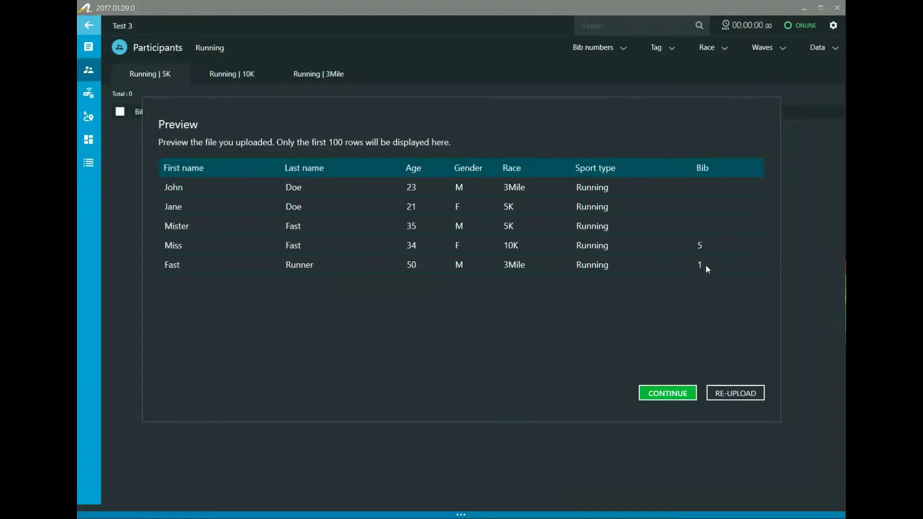
click(674, 394)
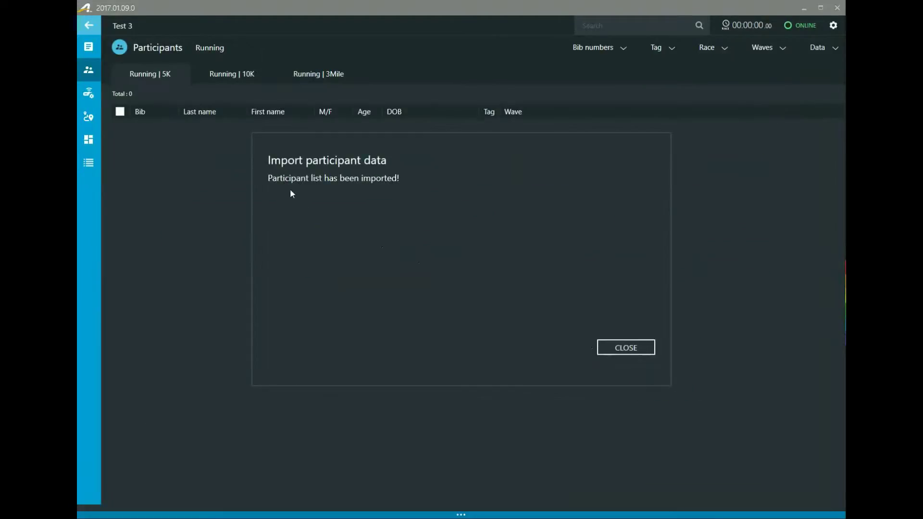
click(625, 347)
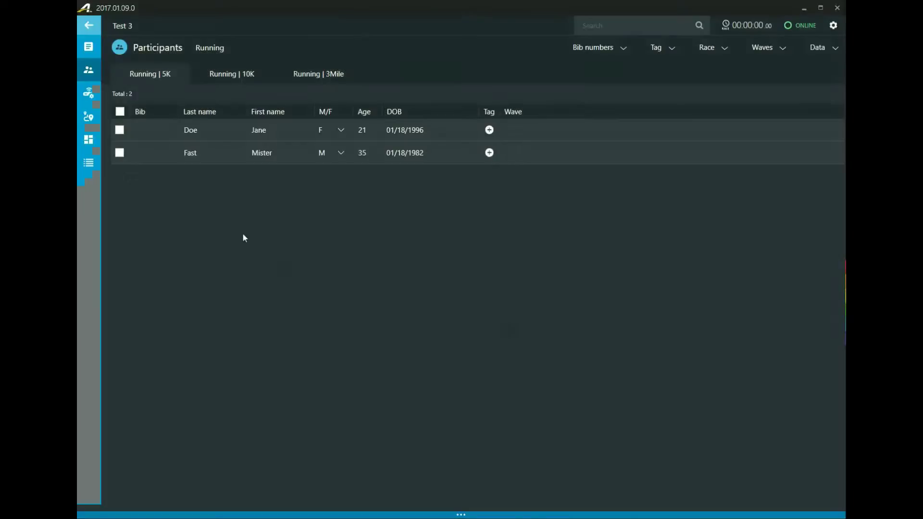
Examine the imported participants and their bib assignments in the Running 5K, 10K and 3Mile race lists.
click(254, 153)
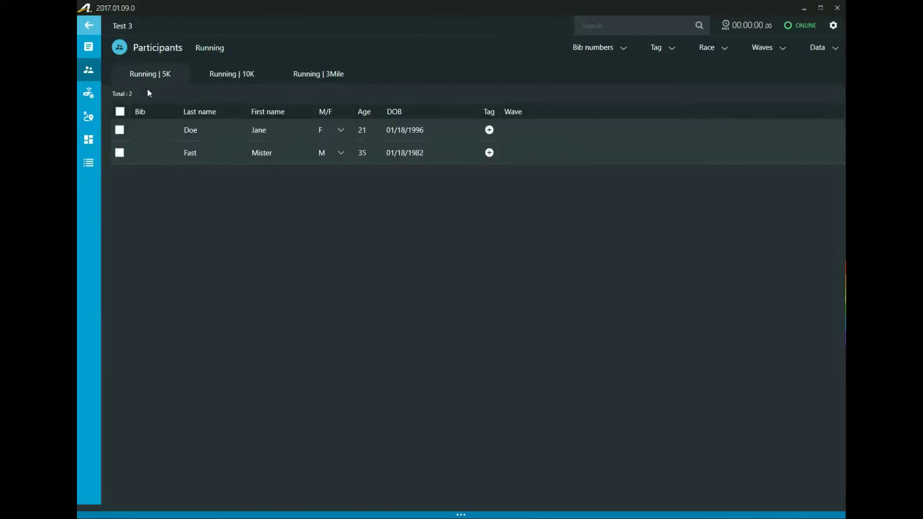
click(212, 76)
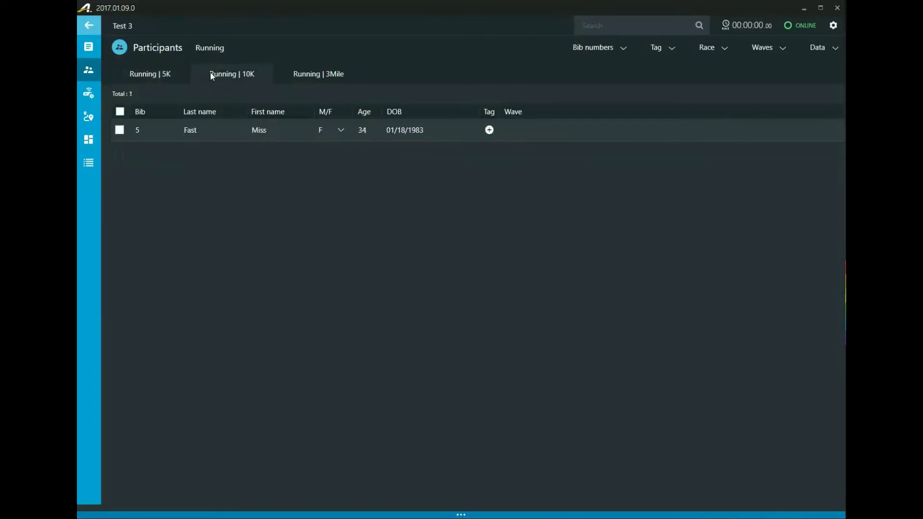
click(291, 76)
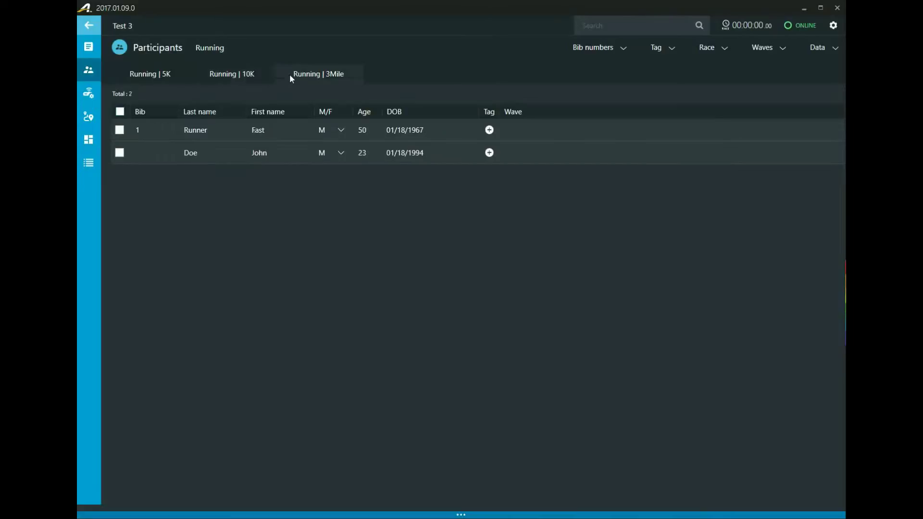
click(224, 84)
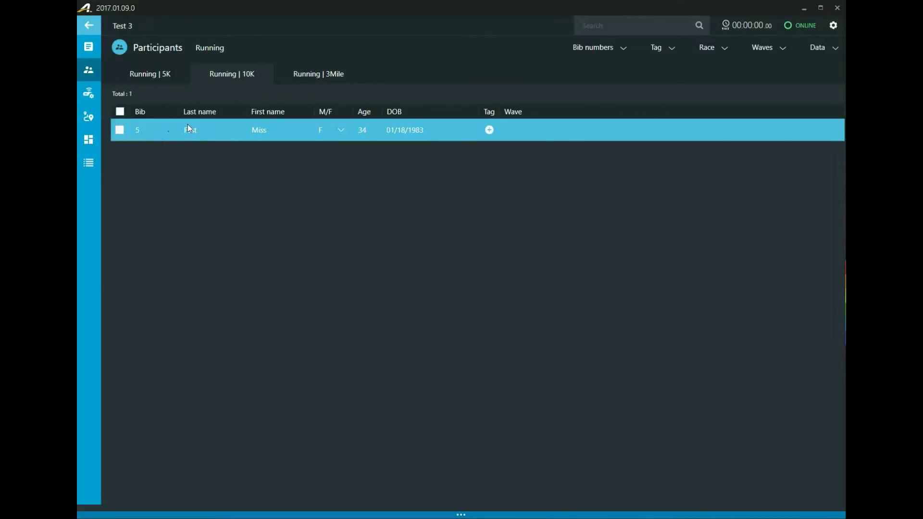
click(165, 78)
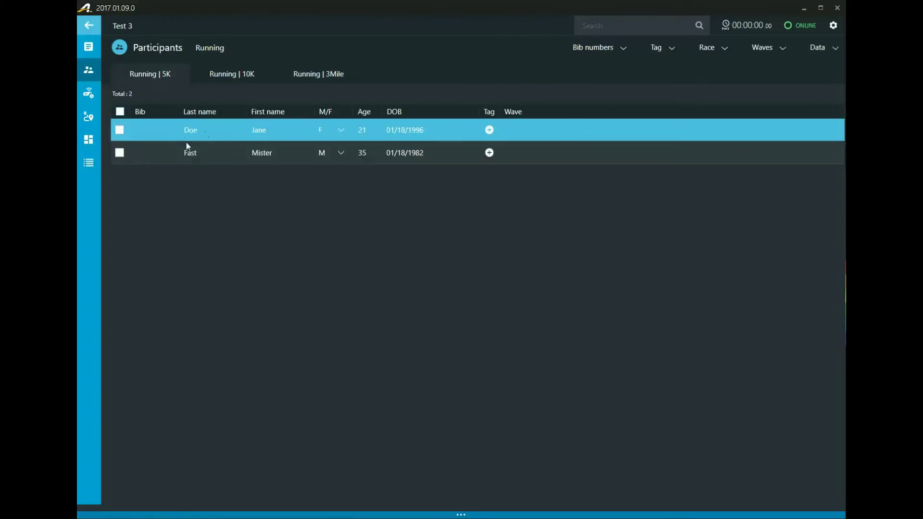
click(238, 79)
click(817, 48)
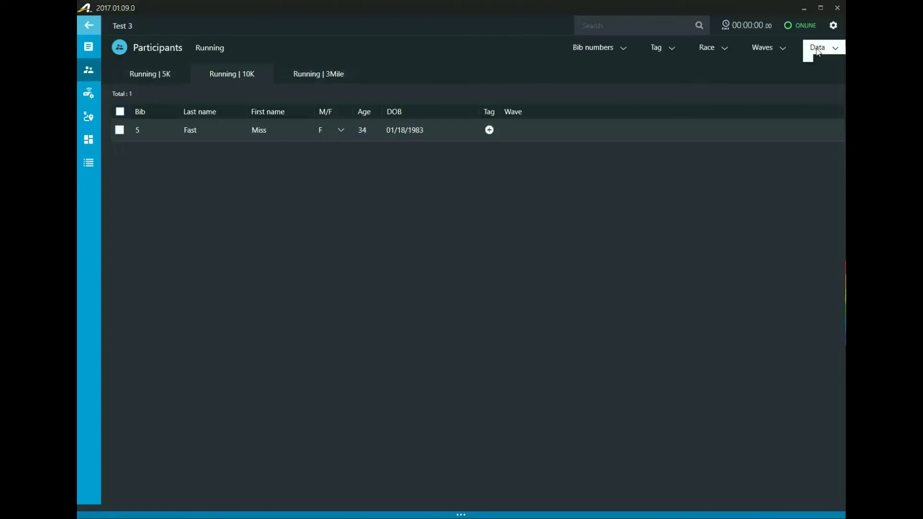
click(769, 48)
click(348, 213)
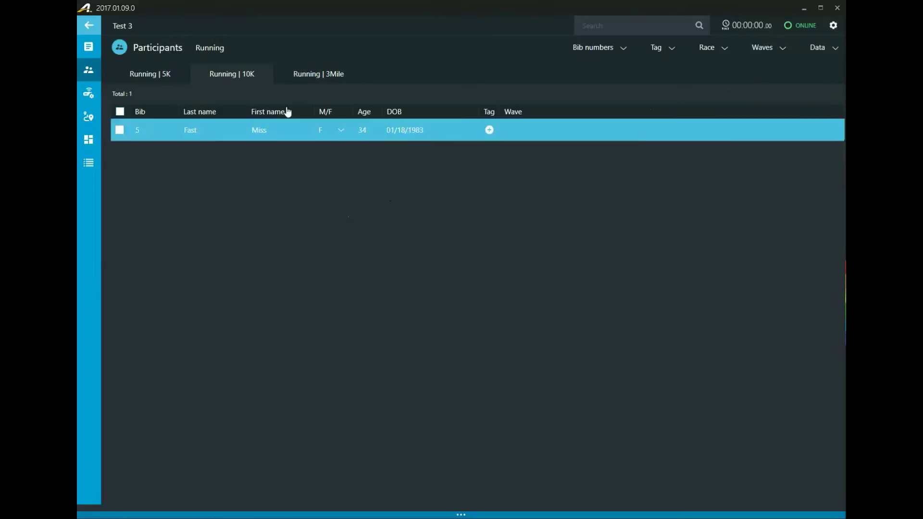
click(302, 81)
click(158, 80)
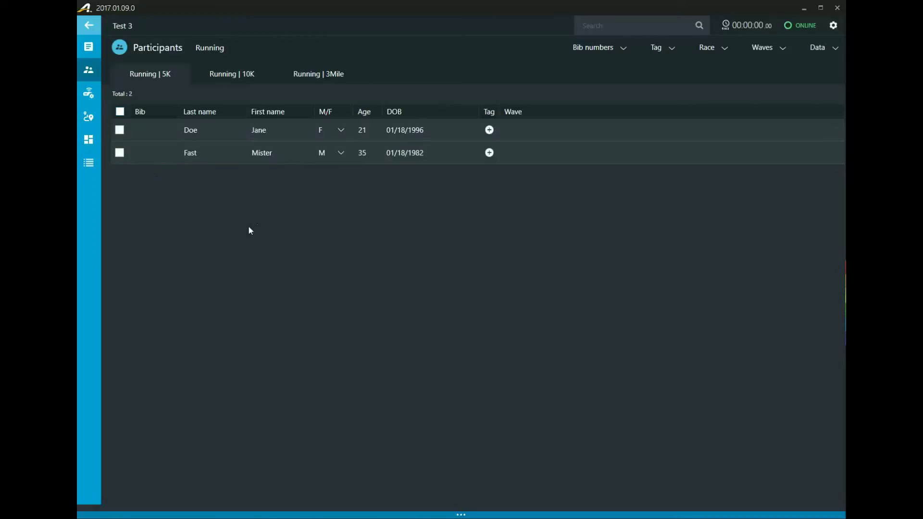
click(216, 83)
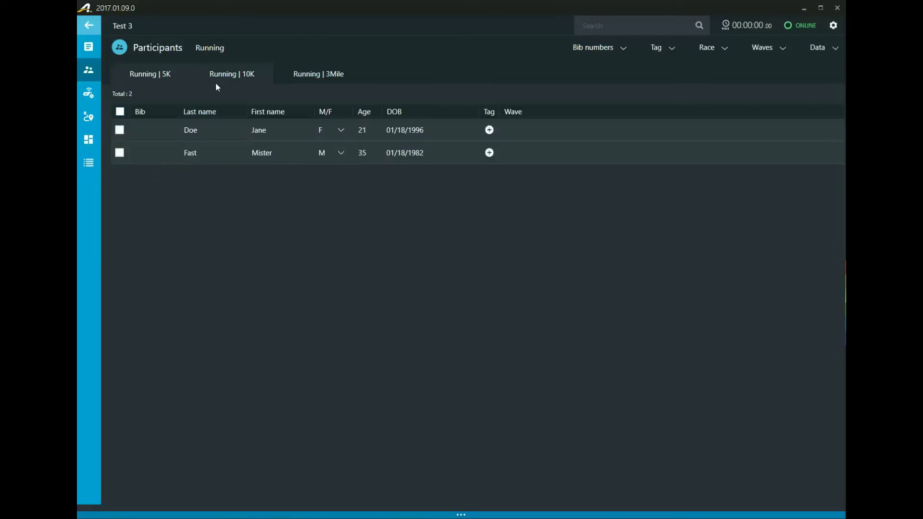